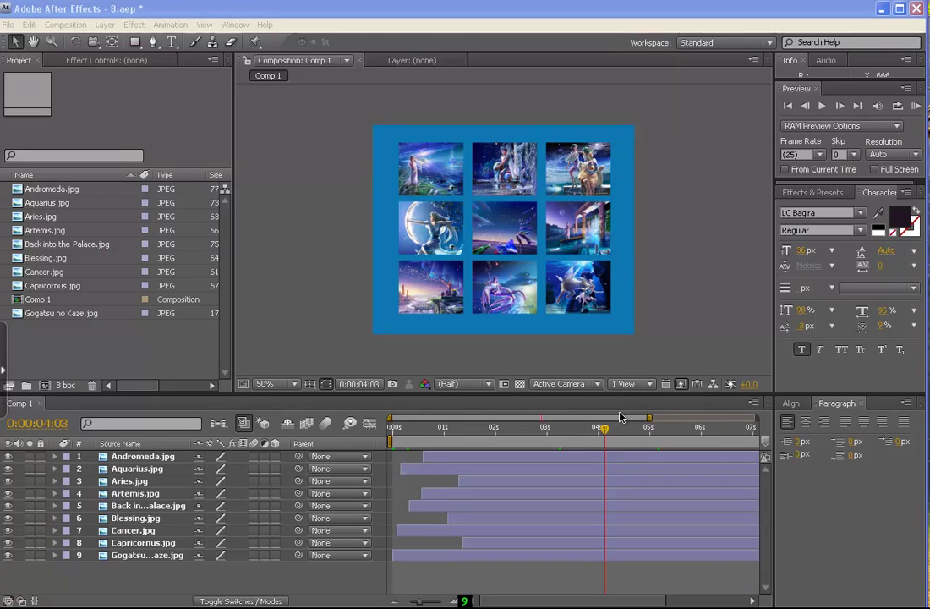
- Create a 720×576, 10 s, 25 fps PAL D1/DV composition named 'текст' and bring it to the front
left_click_drag(574, 433, 393, 434)
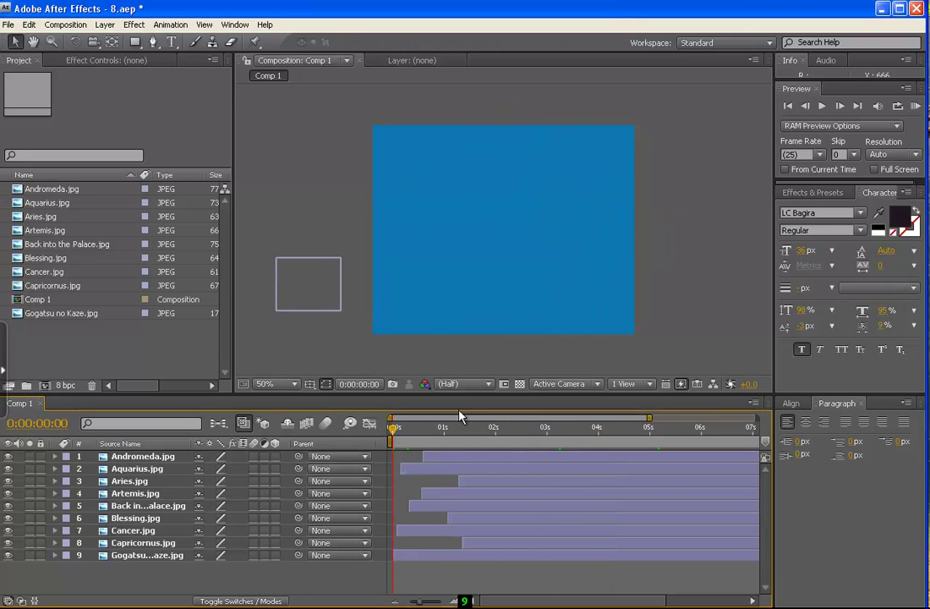
left_click_drag(394, 429, 597, 448)
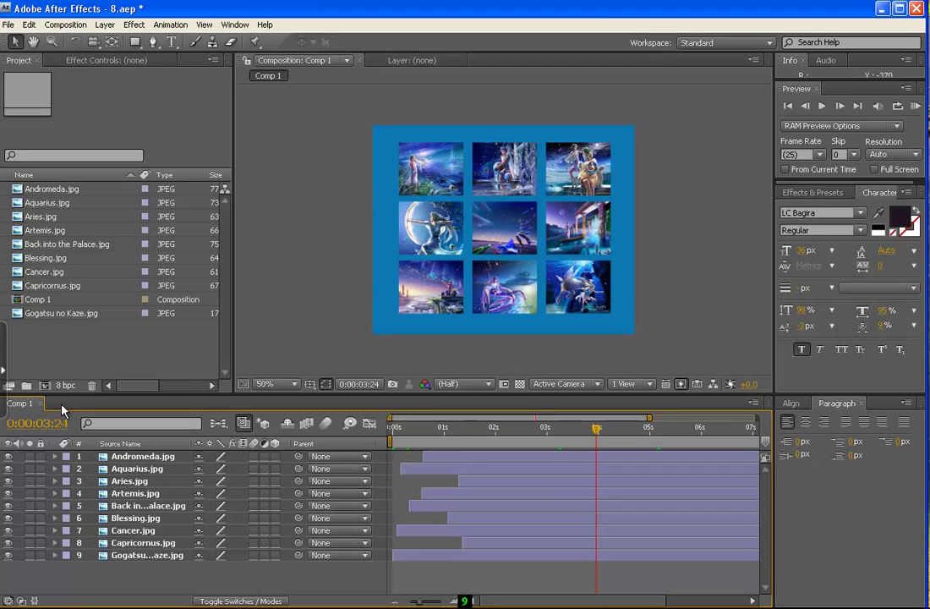
left_click(46, 386)
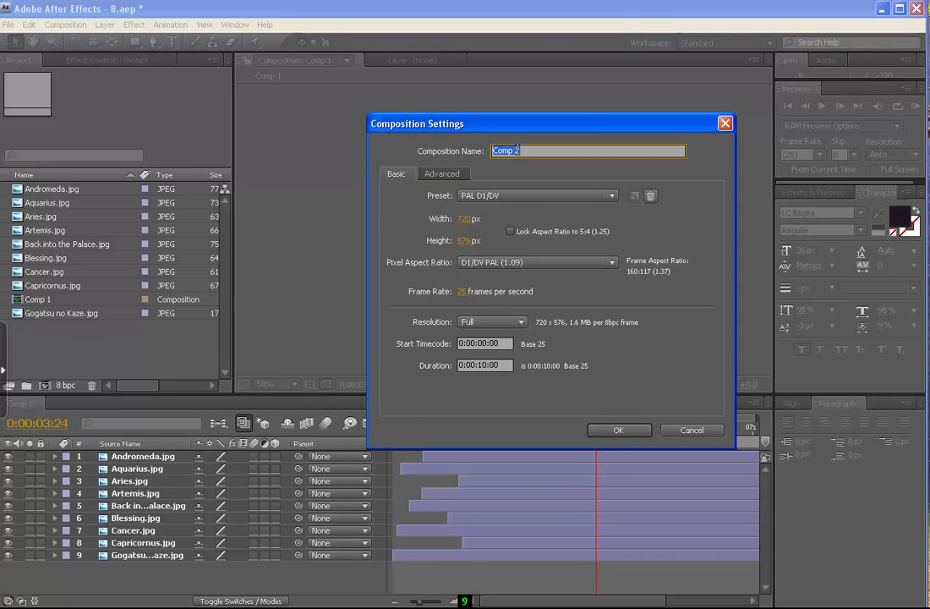
type("Tекст")
left_click(626, 431)
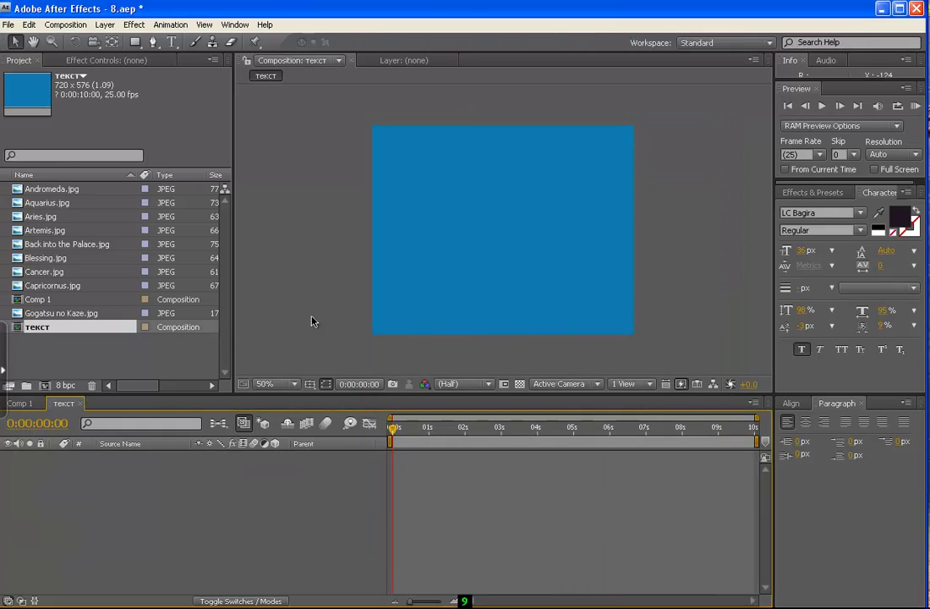
left_click(18, 405)
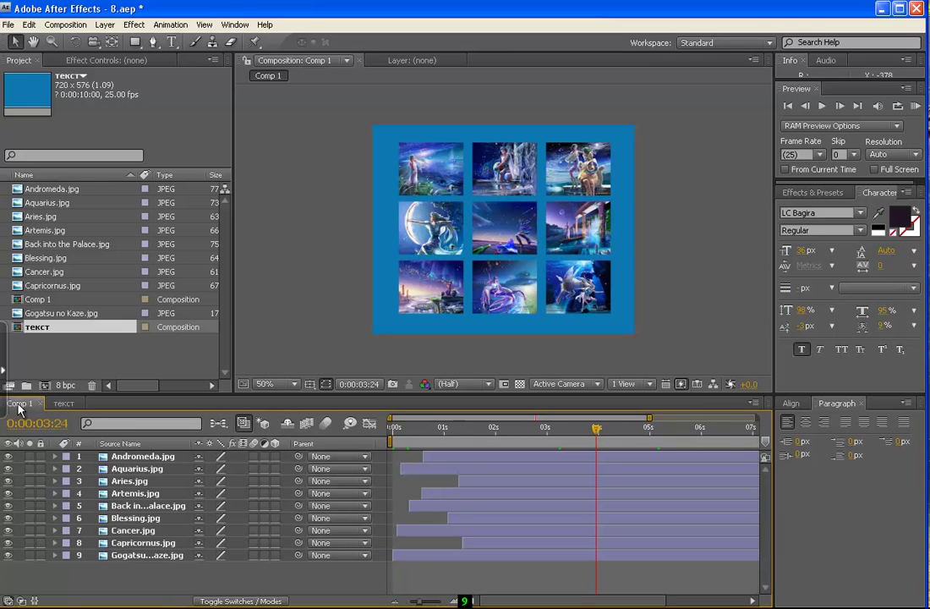
left_click(67, 404)
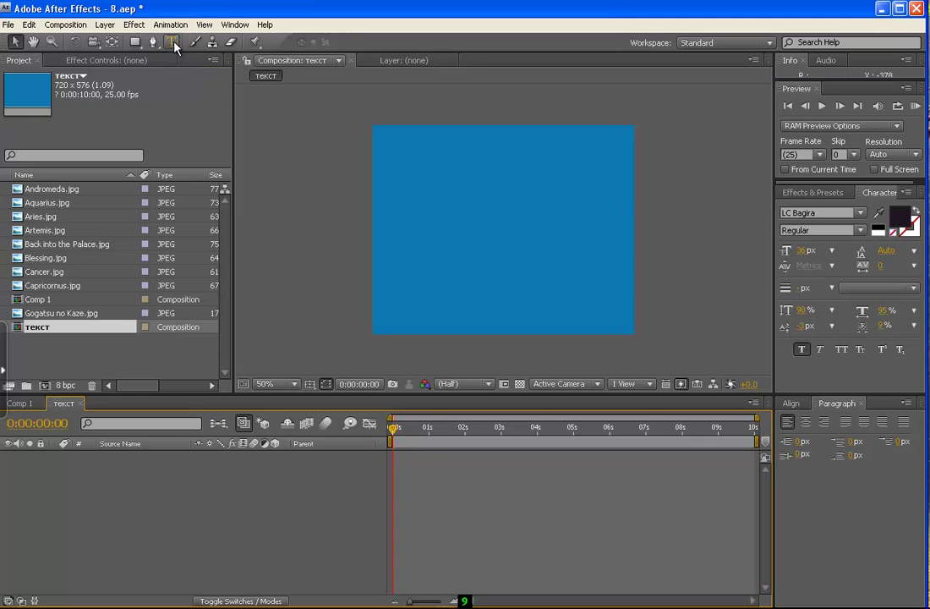
- Type 'текст' as a horizontal text layer at the upper left and scale it up by its corner
left_click(174, 44)
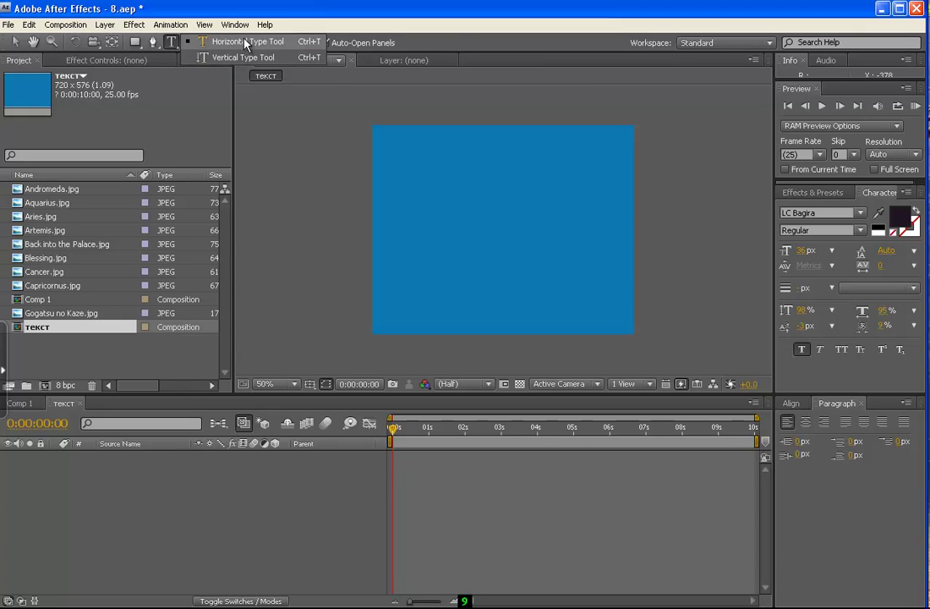
left_click(247, 43)
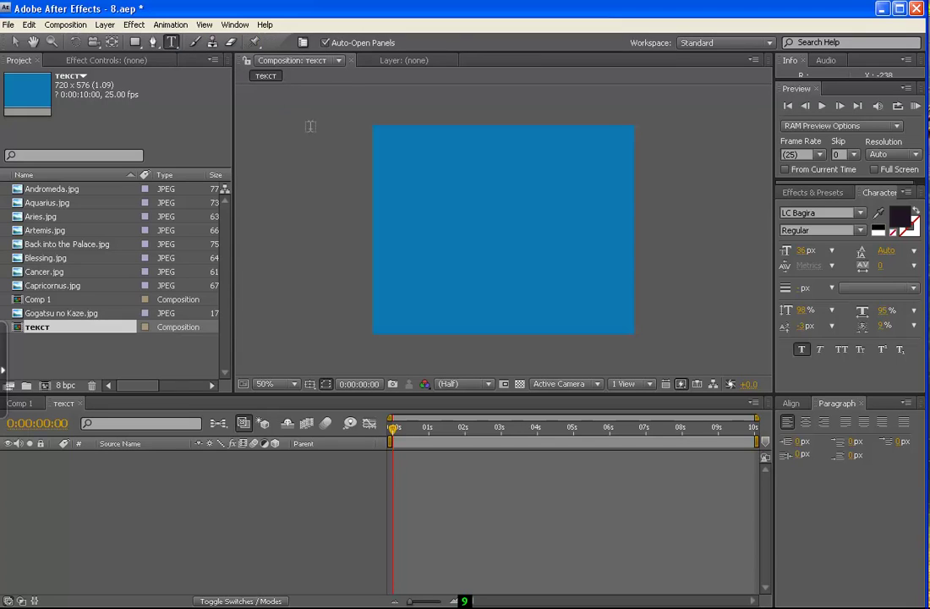
left_click(410, 161)
type("текст")
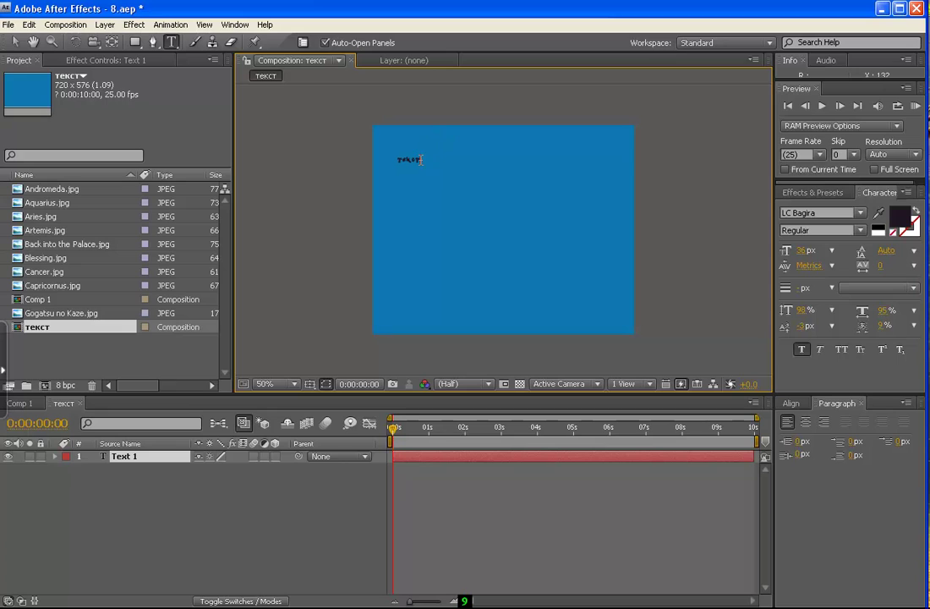
left_click_drag(421, 160, 389, 159)
left_click(15, 41)
mouse_move(419, 166)
left_mouse_down()
mouse_move(484, 168)
mouse_move(475, 162)
left_mouse_up()
left_click(443, 197)
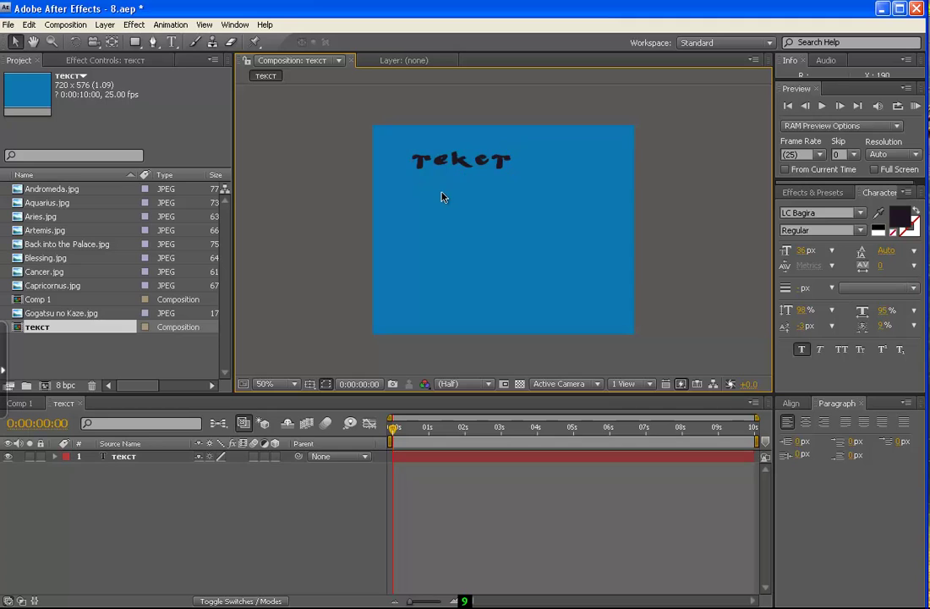
- Type 'текст' with the Vertical Type Tool just below the horizontal title
left_click(173, 42)
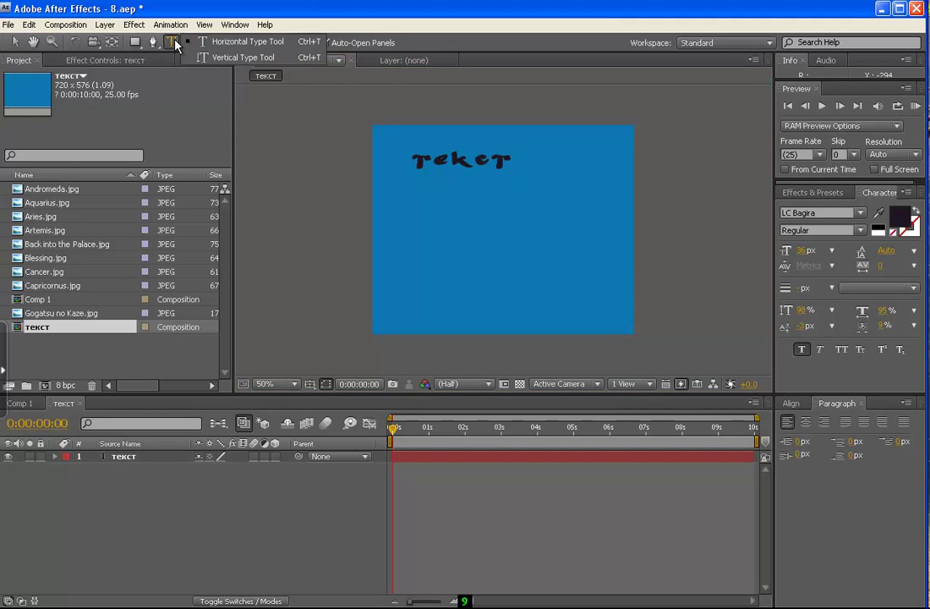
left_click(242, 56)
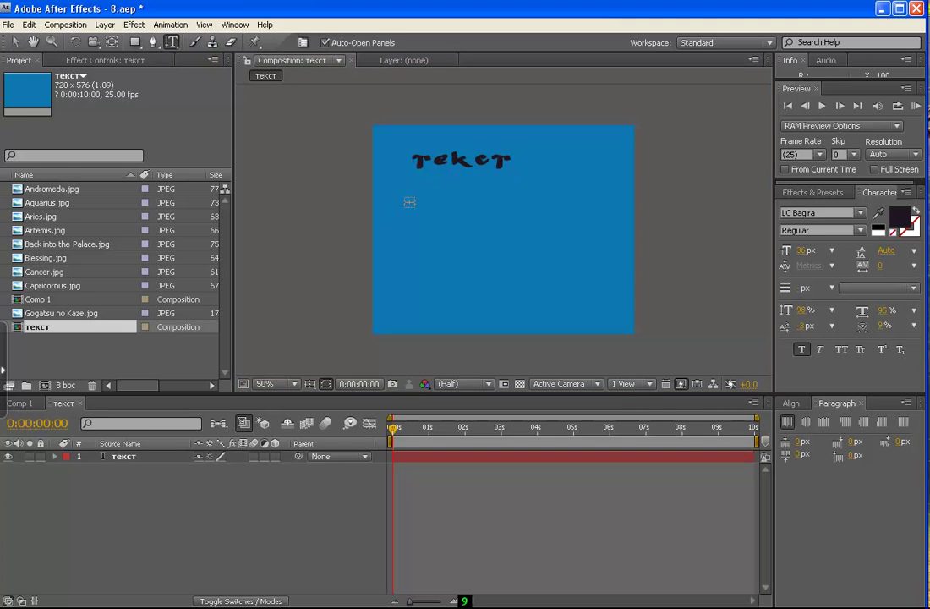
left_click(413, 193)
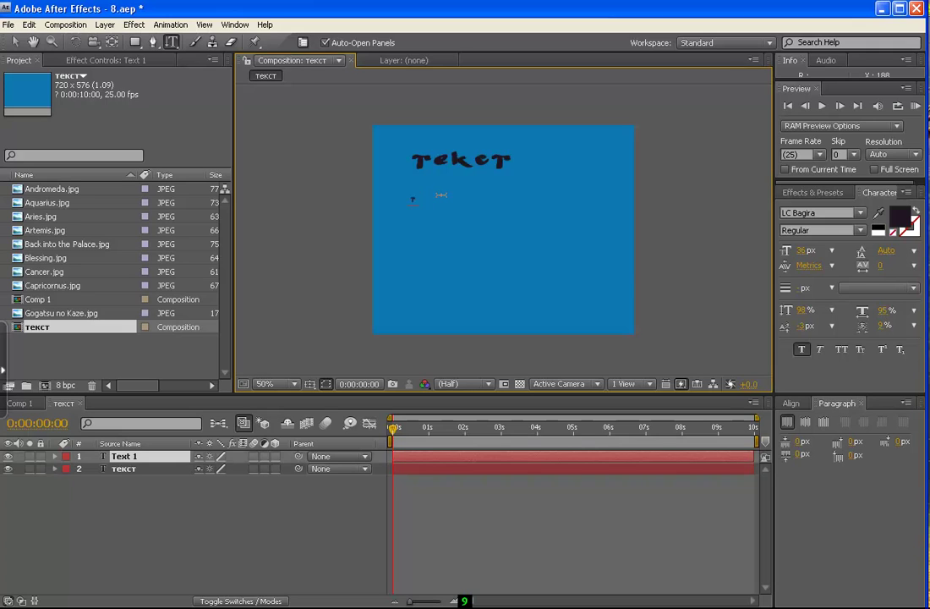
type("екст")
key("ctrl+z")
key("ctrl+z")
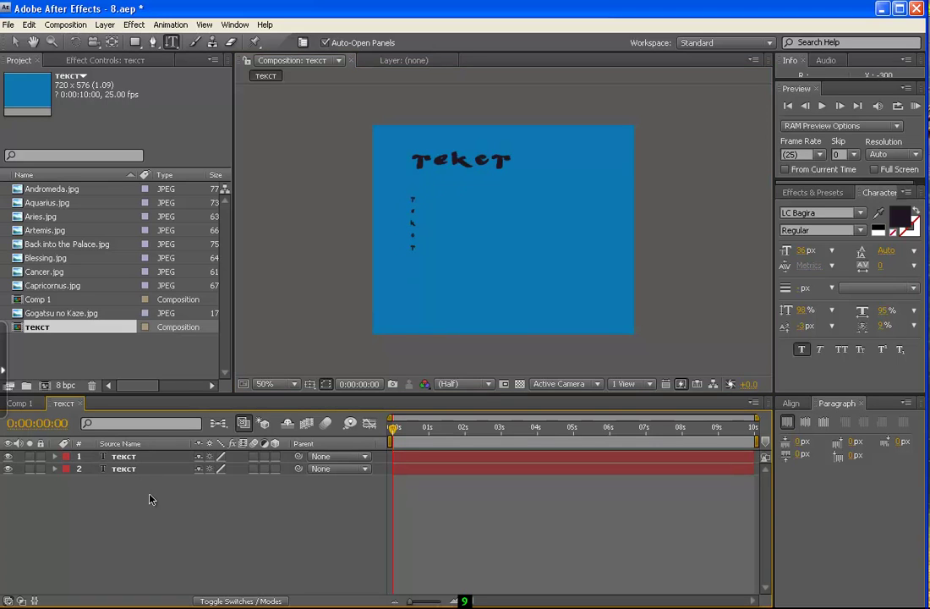
key("Return")
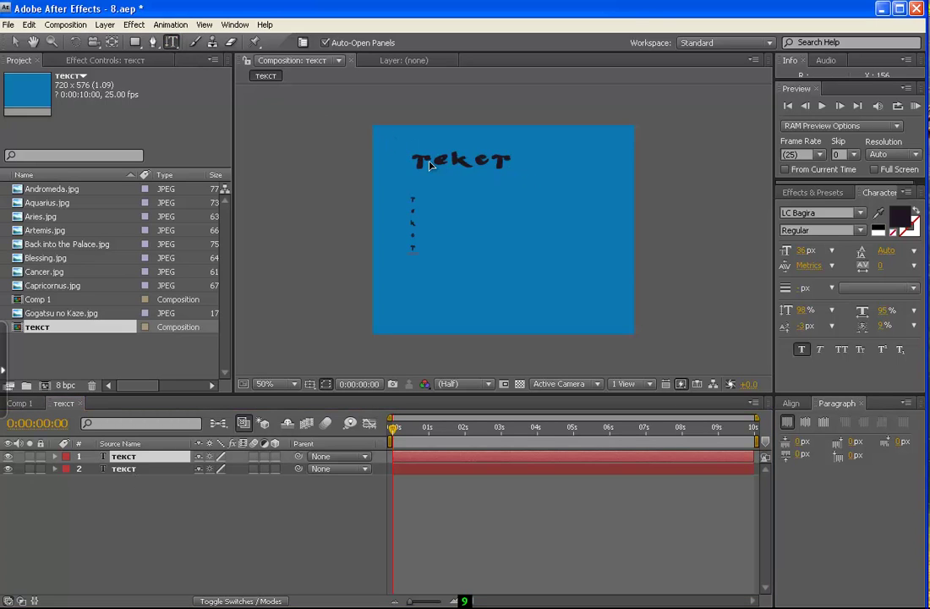
- Append ' 1 1' to the horizontal title so it reads 'текст 1 1'
left_click(16, 42)
left_click(15, 42)
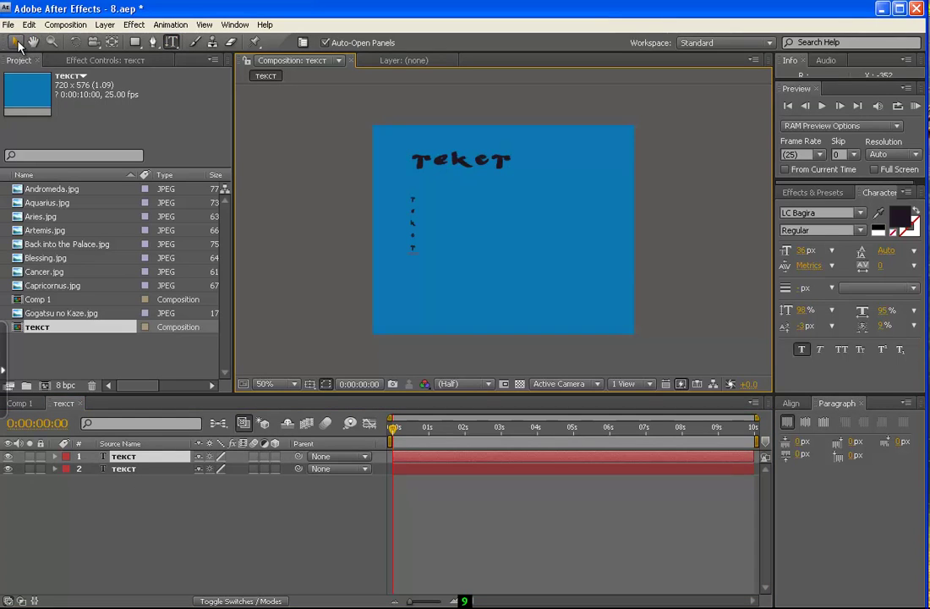
left_click(464, 170)
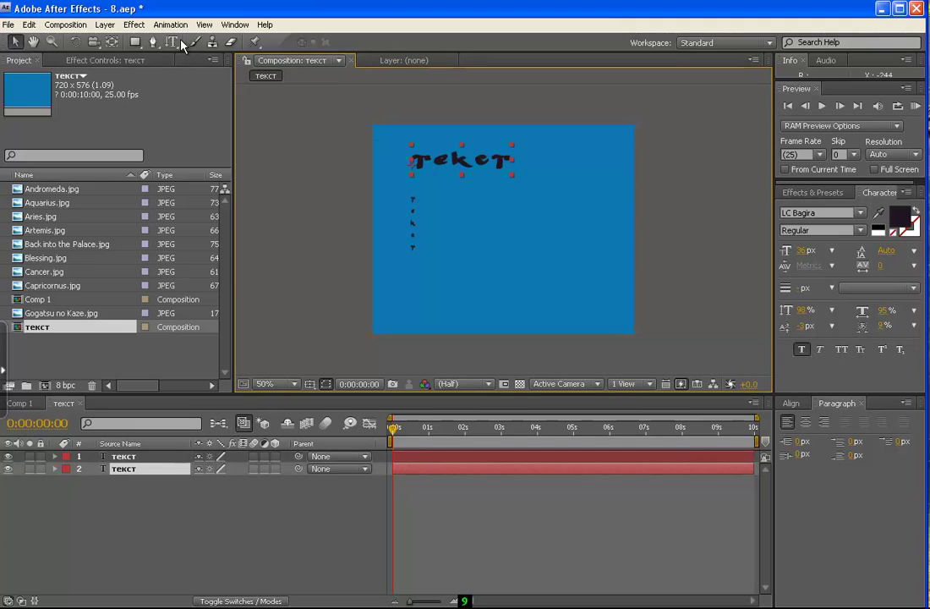
left_click(171, 42)
left_click(512, 160)
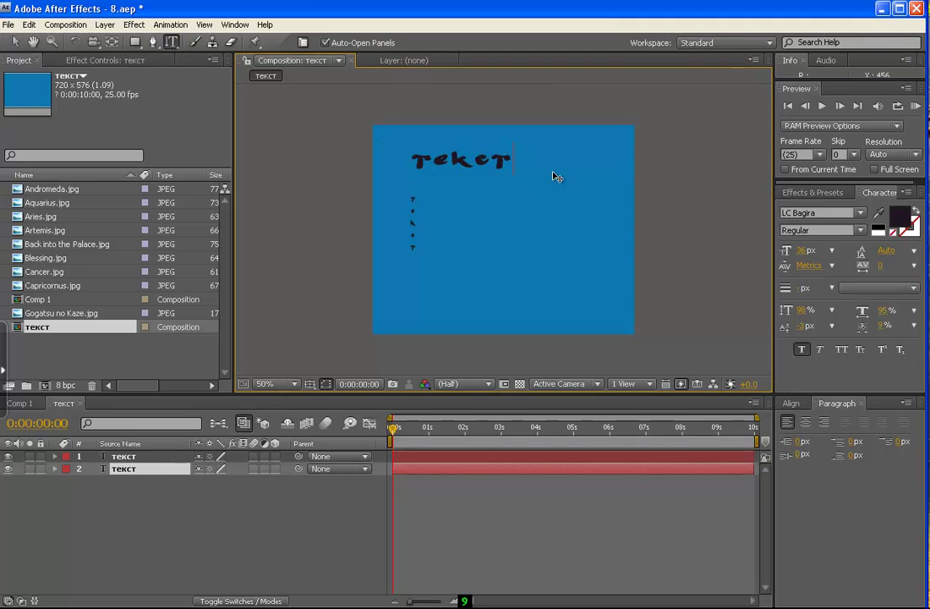
type(" 1 1")
- Rename the vertical text layer to 'текст ыфваыав'
left_click(135, 458)
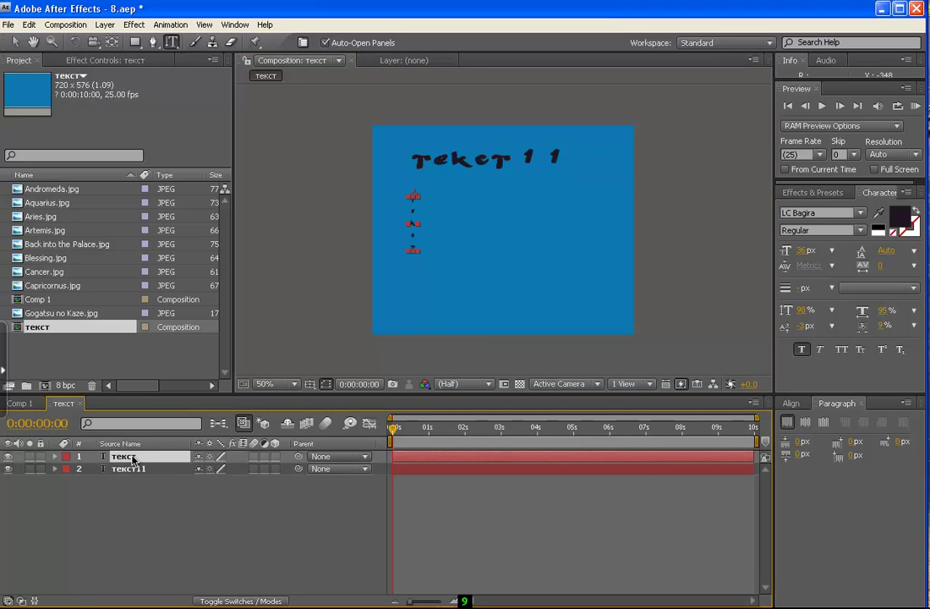
key("Return")
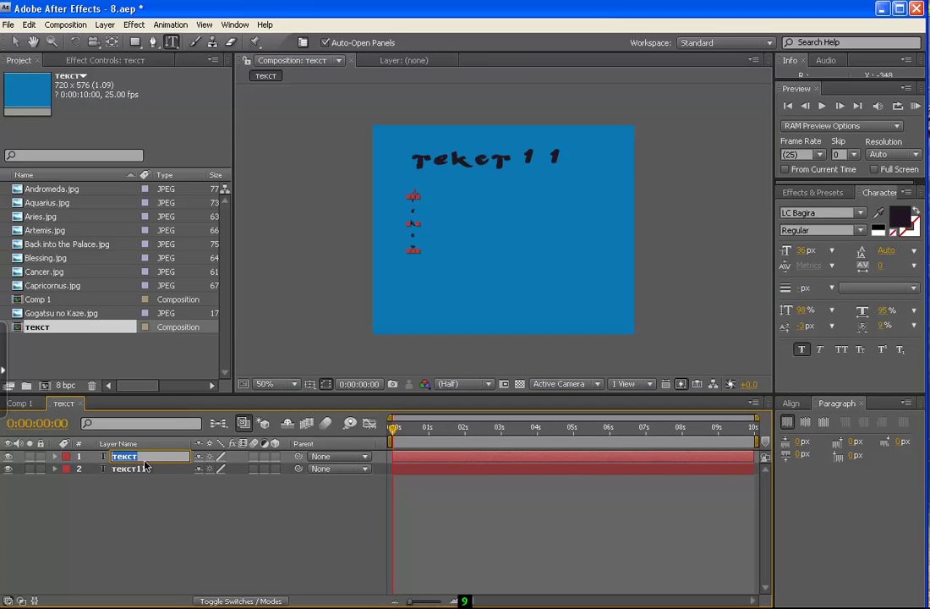
type(" ыфваыв")
key("Return")
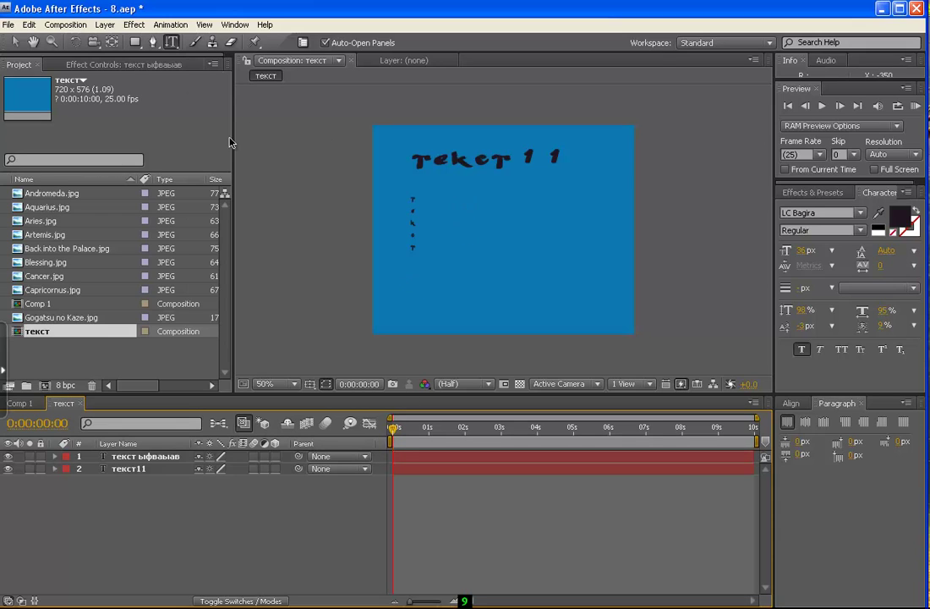
- Delete the 'текст 1 1' title layer and the vertical text layer
key("v")
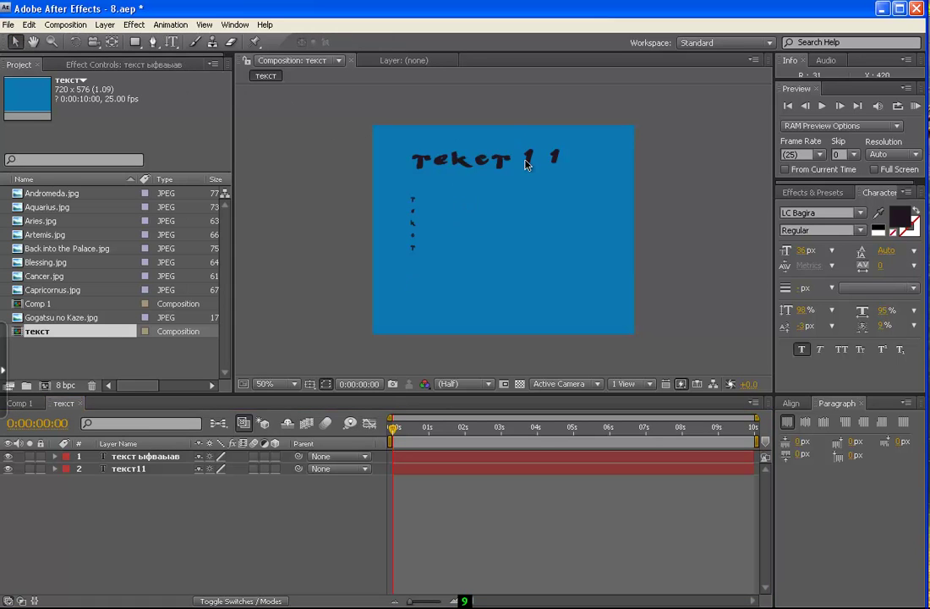
left_click(528, 165)
key("Delete")
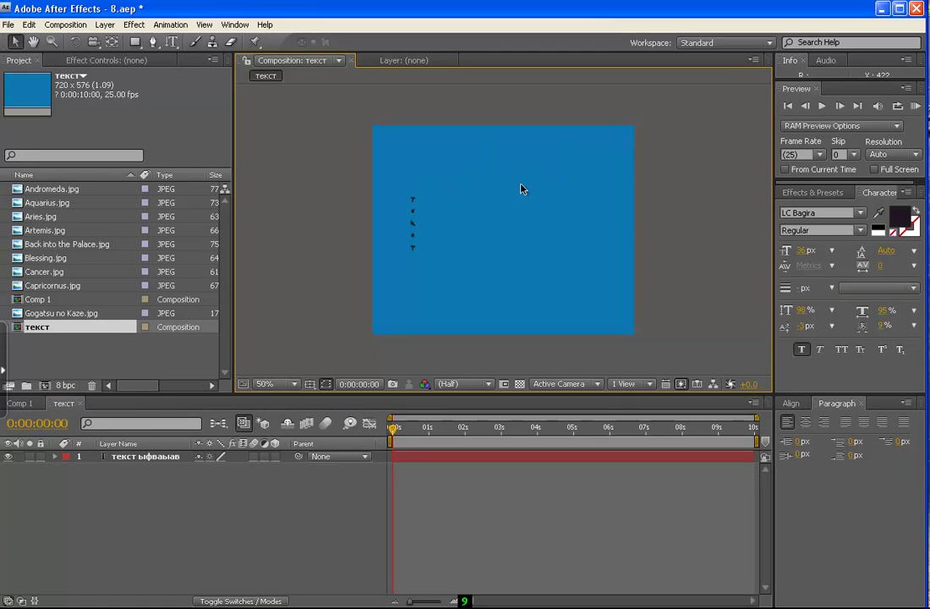
left_click(415, 236)
key("Delete")
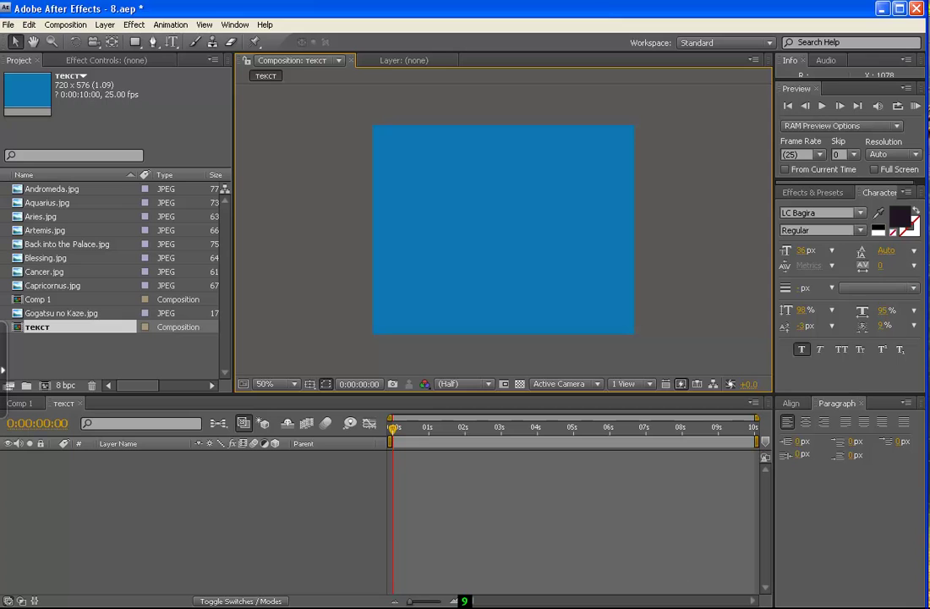
left_click(862, 213)
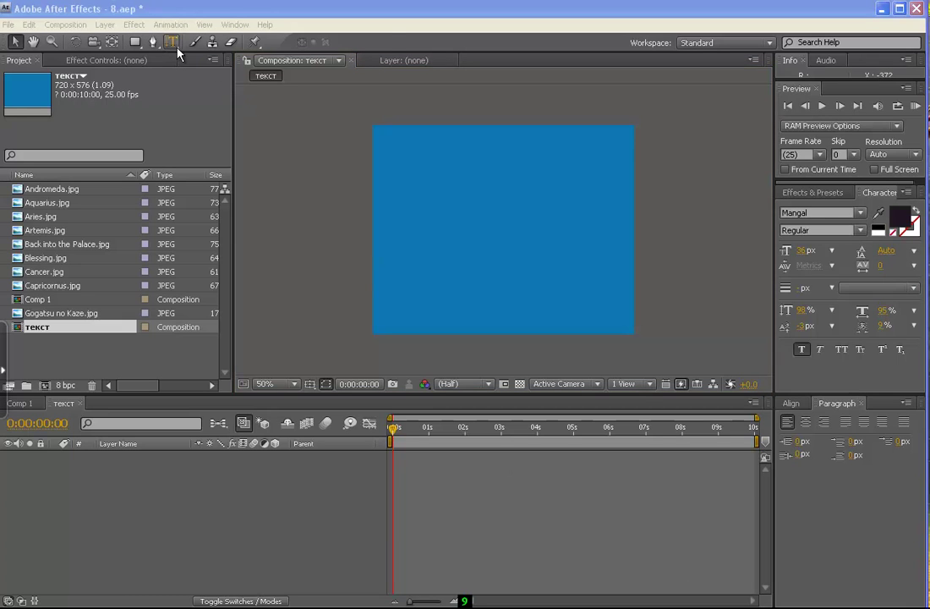
- Type 'В МИРЕ ФЭНТЕЗИ' as horizontal text, breaking the line before ФЭНТЕЗИ
left_click(172, 42)
left_click_drag(175, 41, 216, 39)
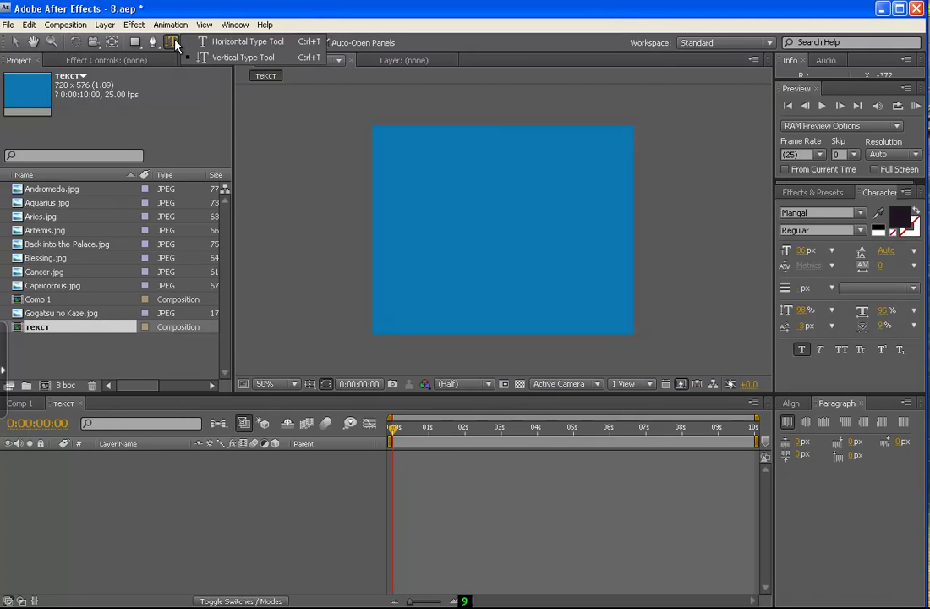
left_click(410, 190)
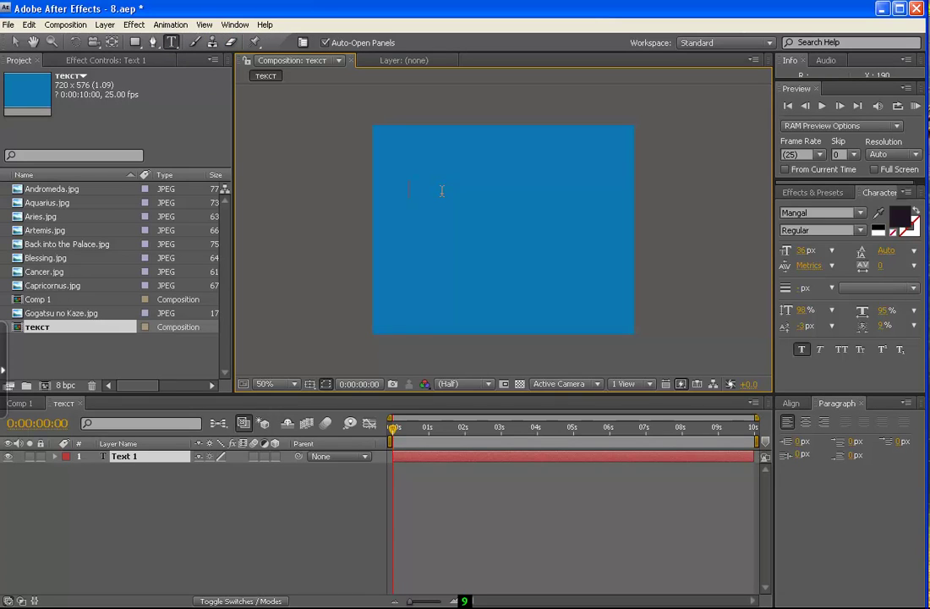
type("В МИРЕ ФЭНТЕЗИ")
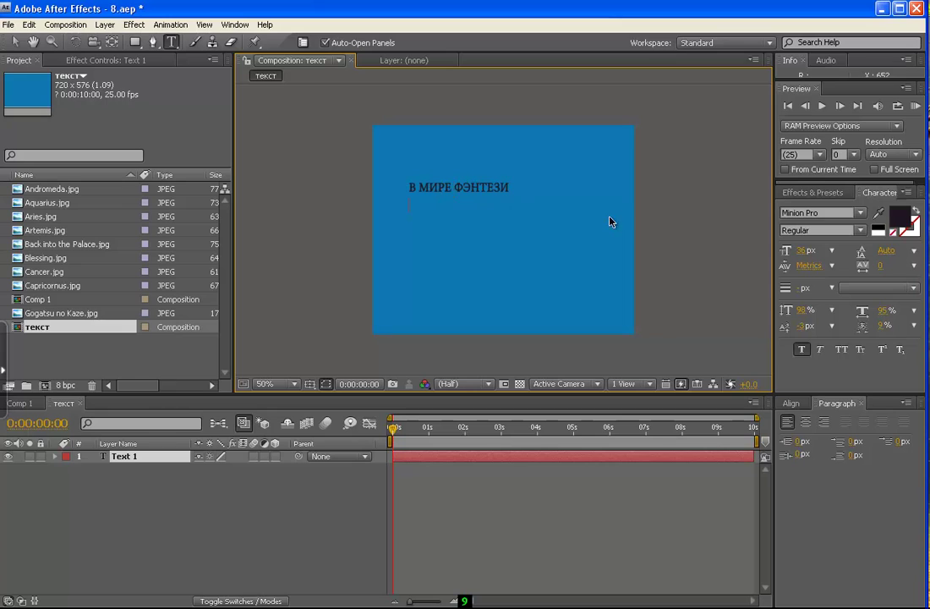
key("Return")
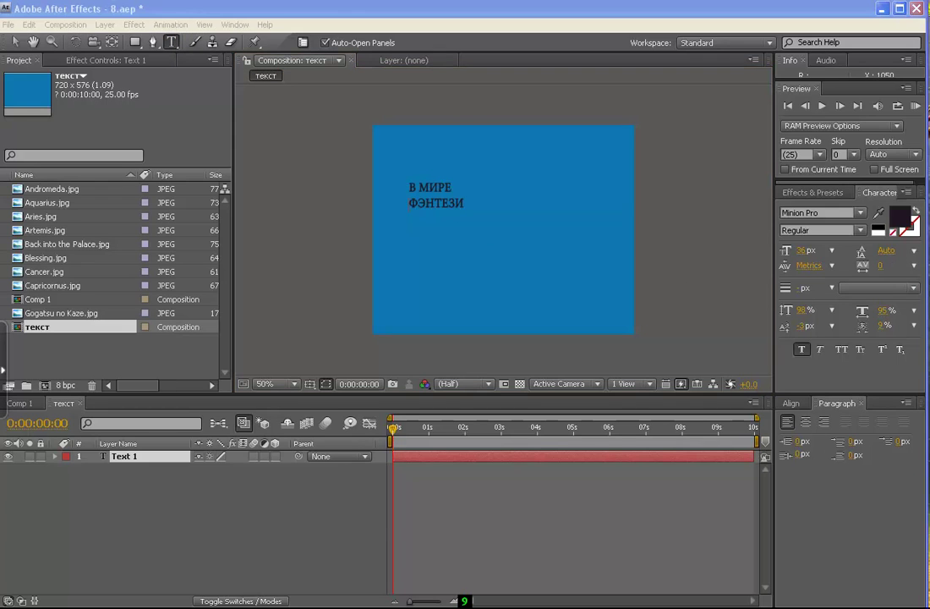
left_click_drag(783, 186, 927, 489)
- Try MT Extra and other fonts, then settle on OzHandicraft Win95 for the title
left_click(861, 213)
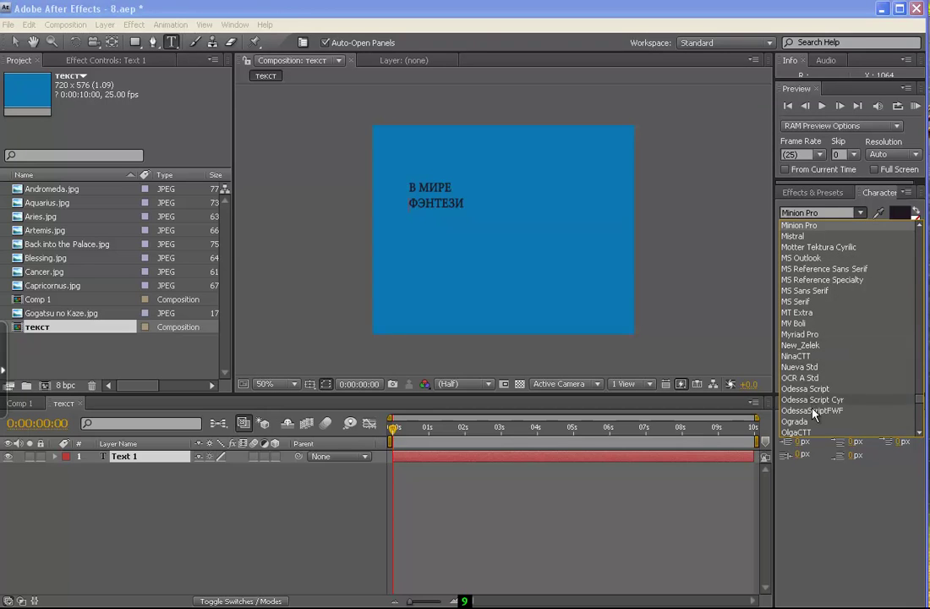
left_click(803, 313)
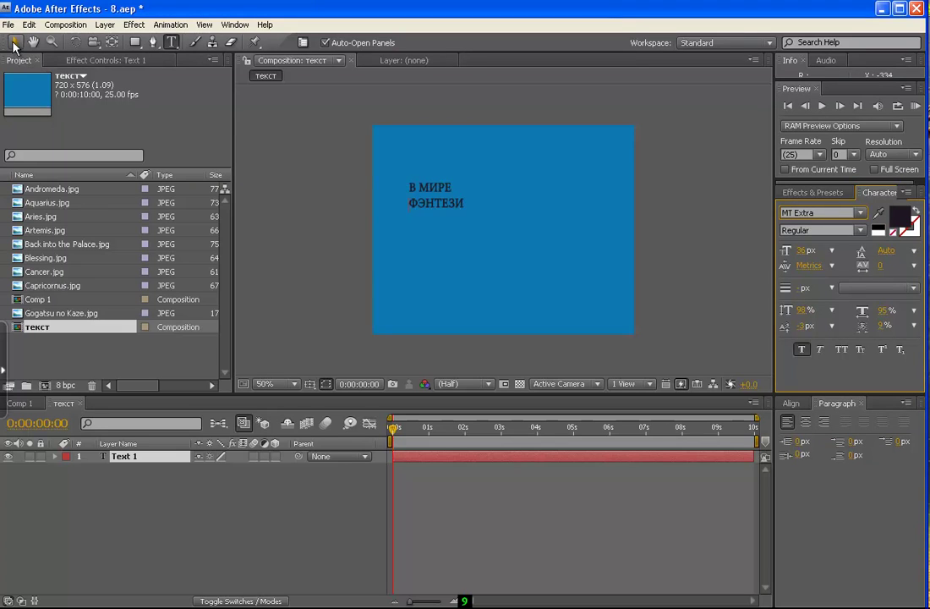
left_click(14, 42)
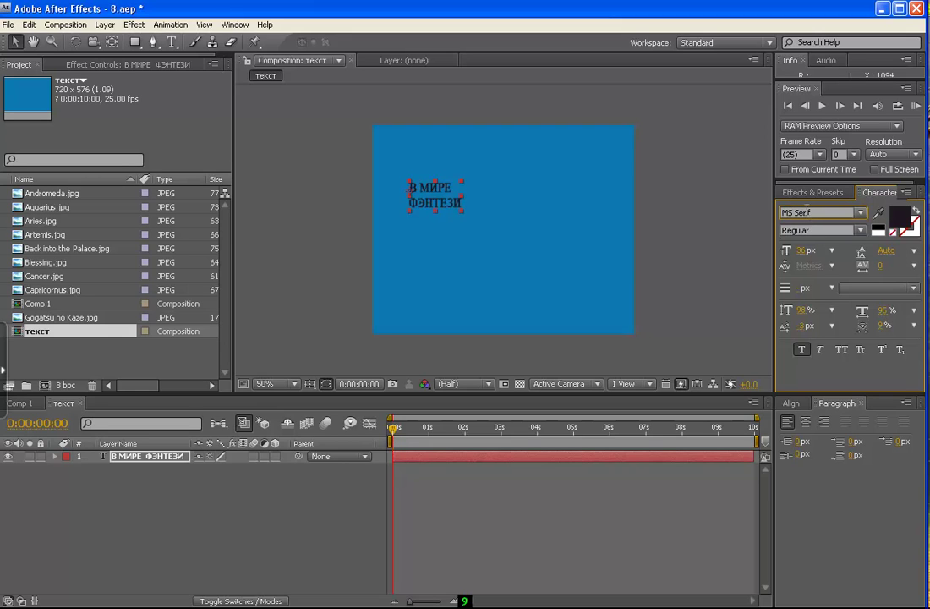
left_click(804, 215)
left_click(804, 211)
type("v")
key("Down")
key("Down")
key("Down")
type("od")
key("Down")
key("Down")
key("Down")
key("Down")
key("Down")
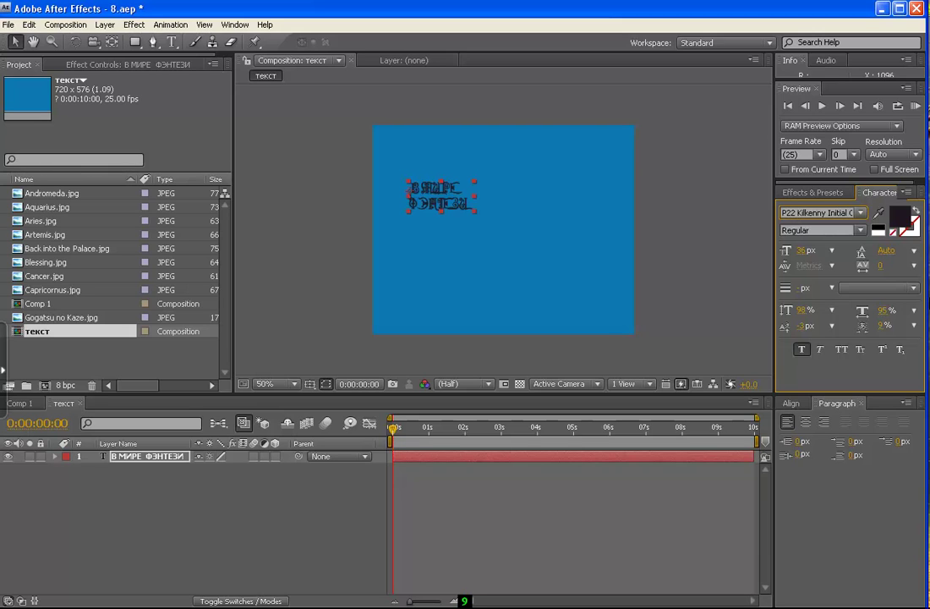
key("Up")
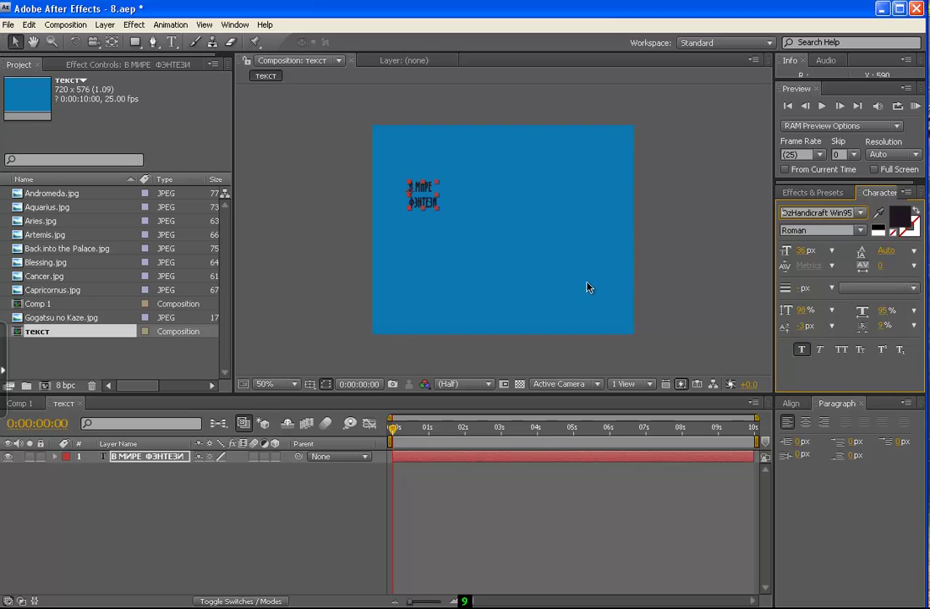
- Enlarge the title text by dragging its bounding-box corner and check the result
left_click(491, 209)
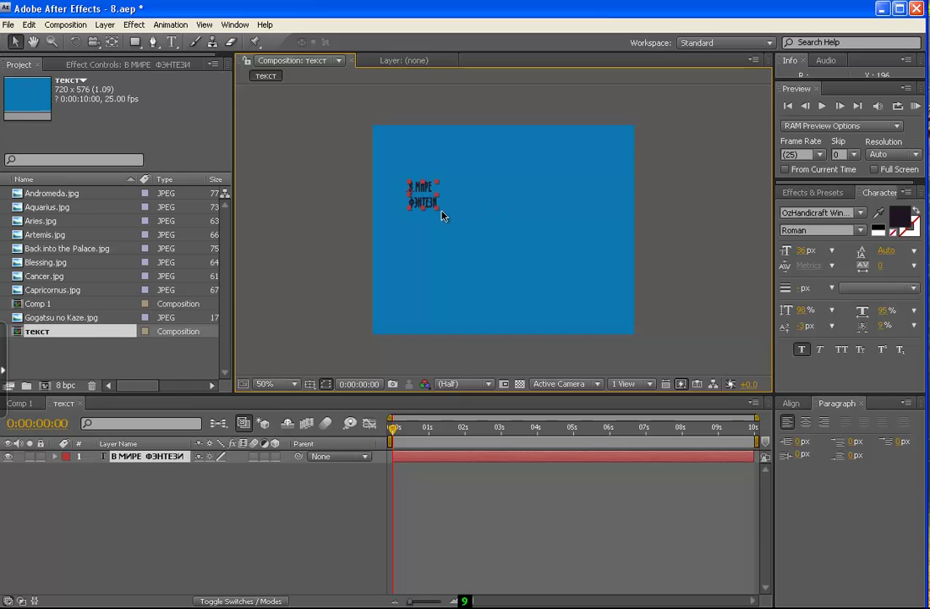
mouse_move(437, 212)
left_mouse_down()
mouse_move(588, 227)
mouse_move(567, 222)
left_mouse_up()
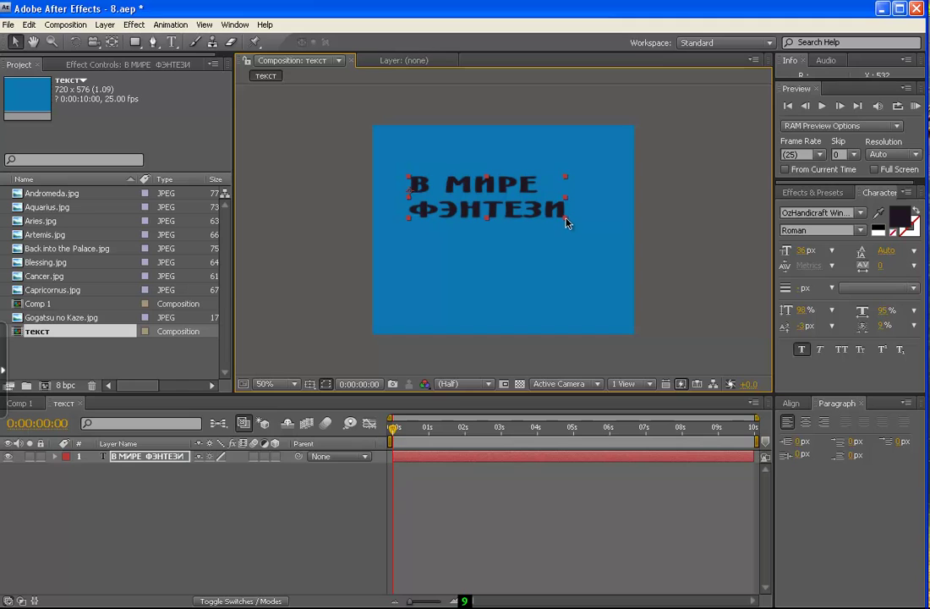
left_click(564, 261)
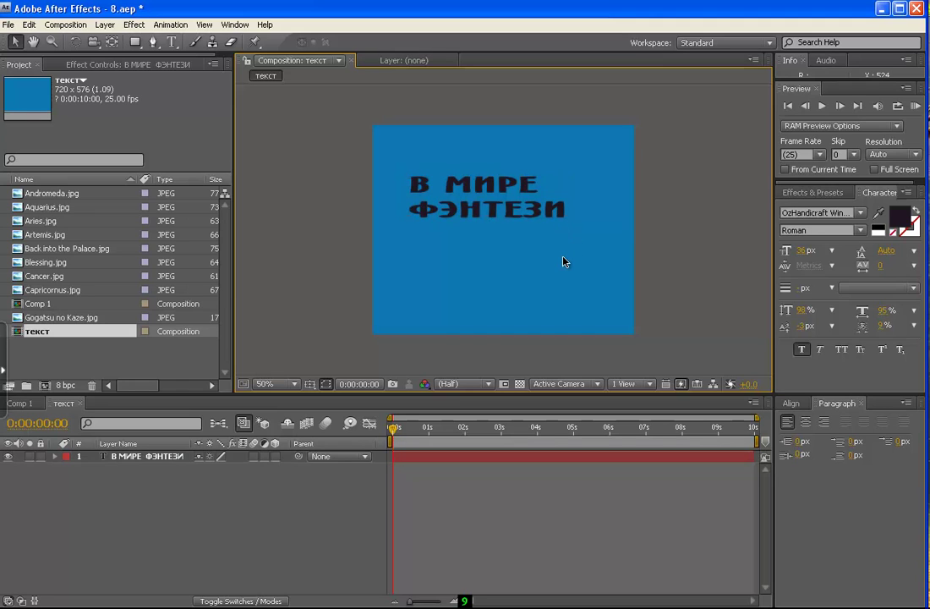
left_click(524, 211)
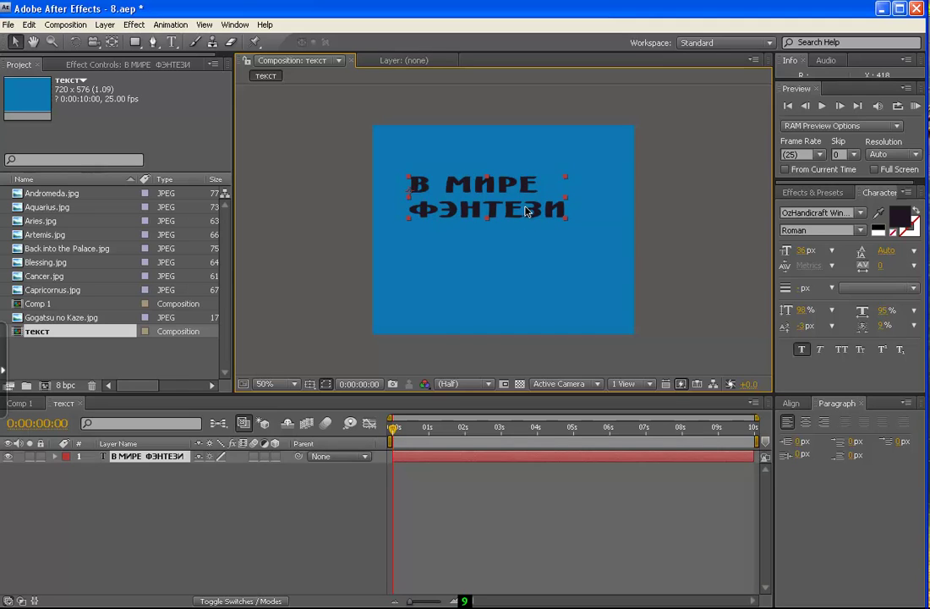
left_click(605, 232)
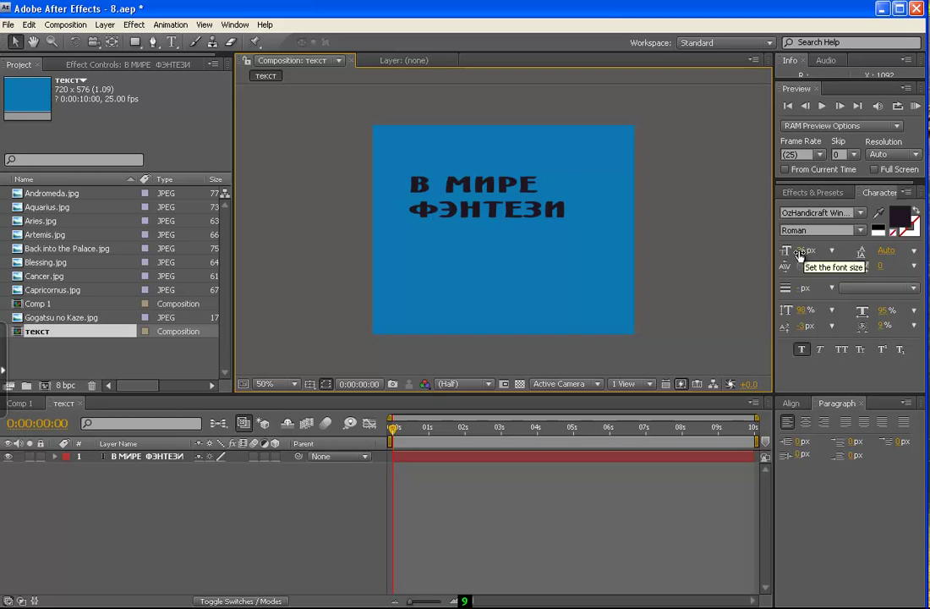
- Set the title font size to 44 px and return leading to Auto after trying tighter values
mouse_move(800, 256)
left_mouse_down()
mouse_move(827, 250)
mouse_move(779, 250)
left_mouse_up()
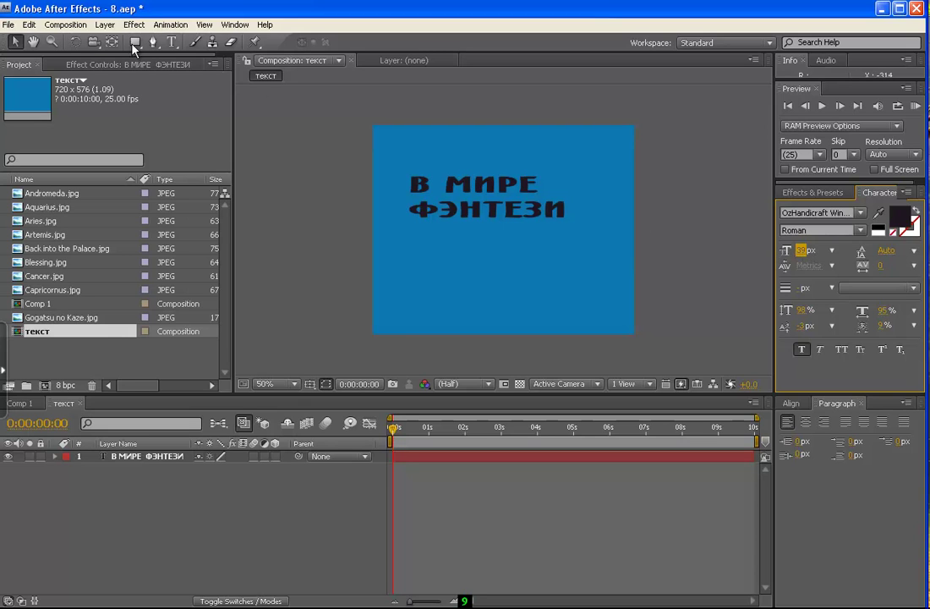
left_click_drag(392, 185, 712, 289)
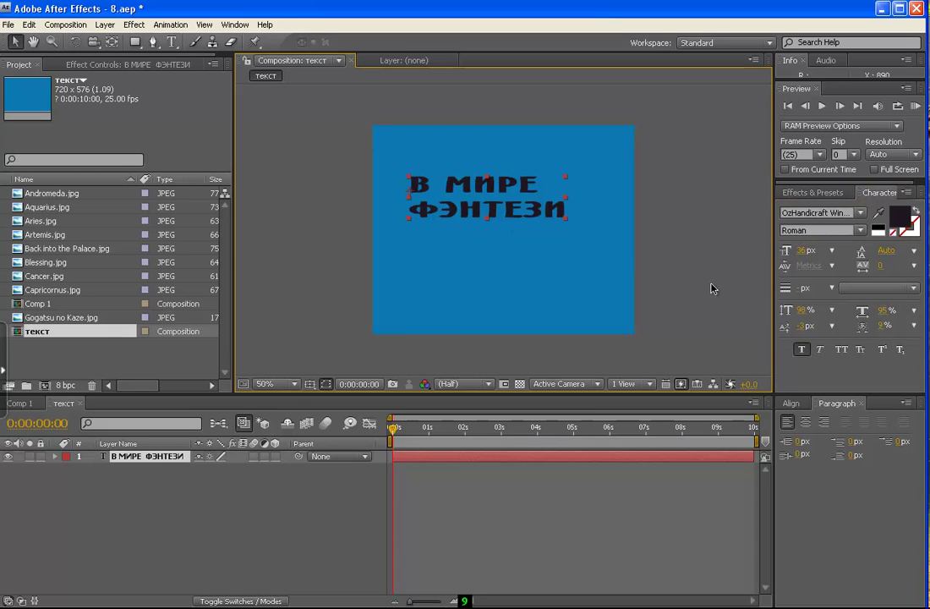
mouse_move(806, 251)
left_mouse_down()
mouse_move(825, 251)
mouse_move(815, 258)
left_mouse_up()
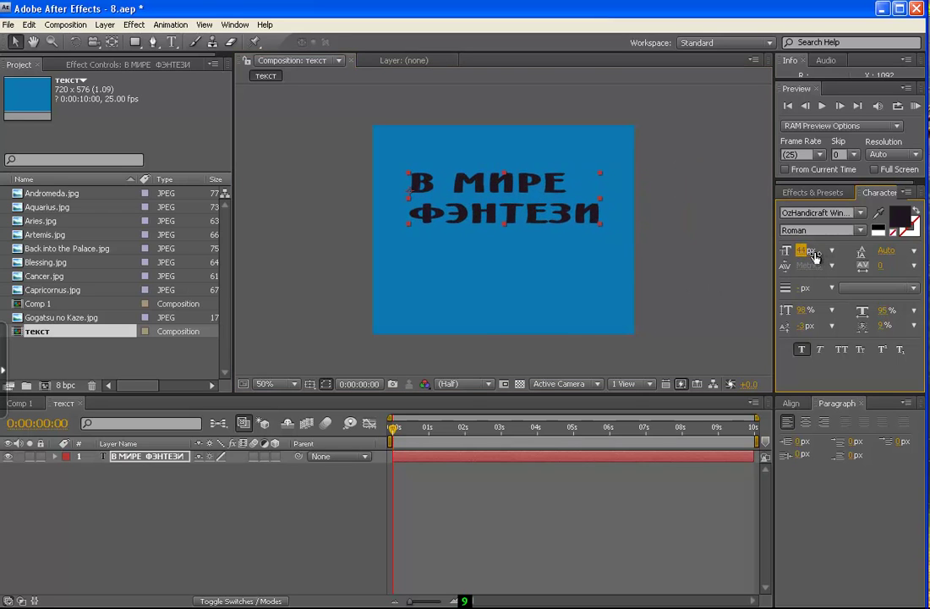
left_click_drag(816, 258, 886, 278)
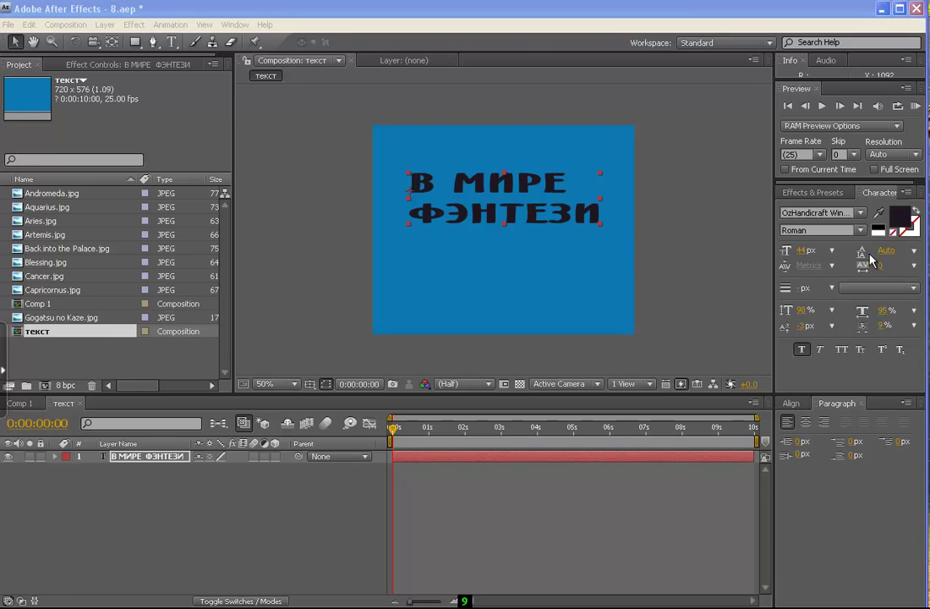
mouse_move(886, 253)
left_mouse_down()
mouse_move(927, 258)
mouse_move(874, 254)
left_mouse_up()
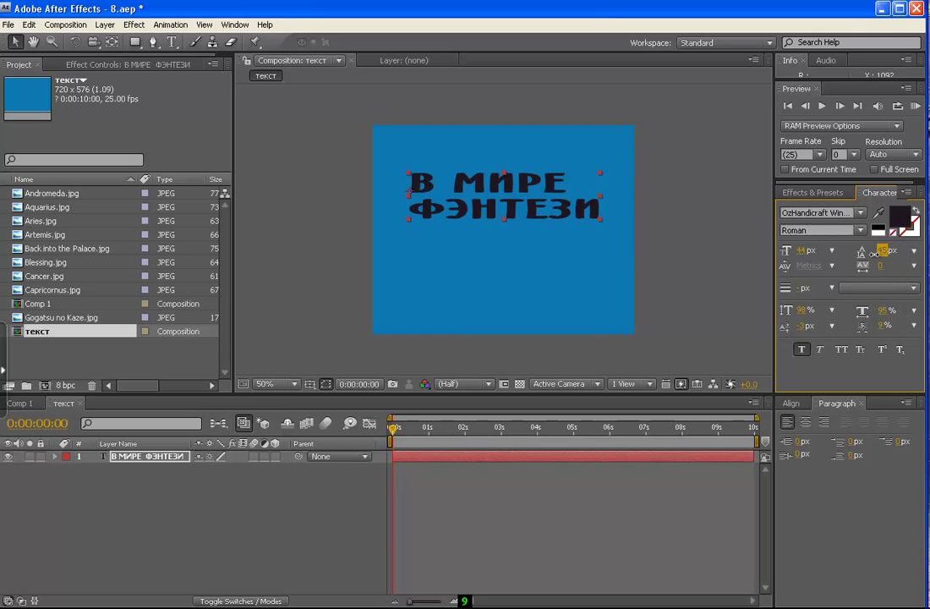
mouse_move(907, 256)
left_mouse_down()
mouse_move(851, 256)
mouse_move(883, 263)
left_mouse_up()
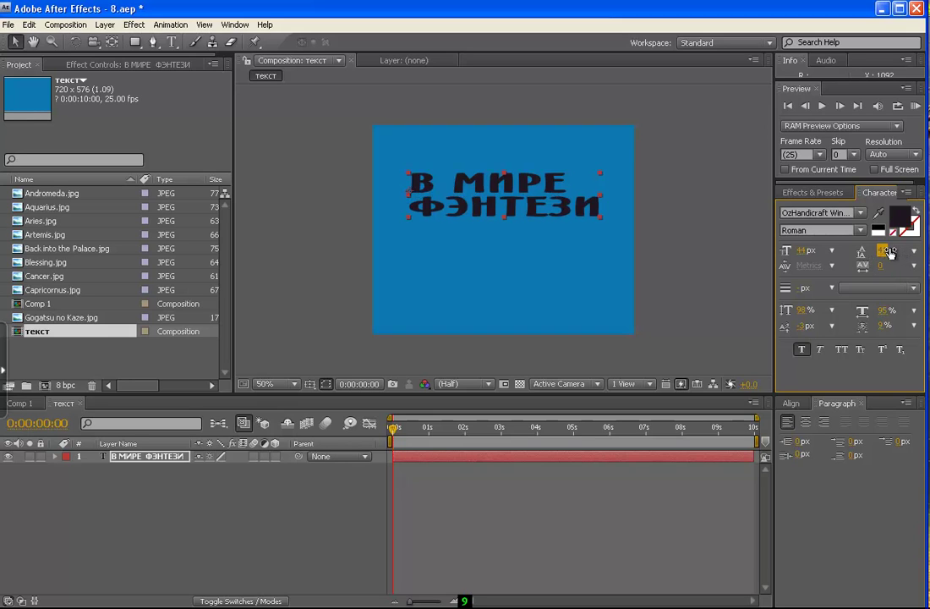
left_click(882, 251)
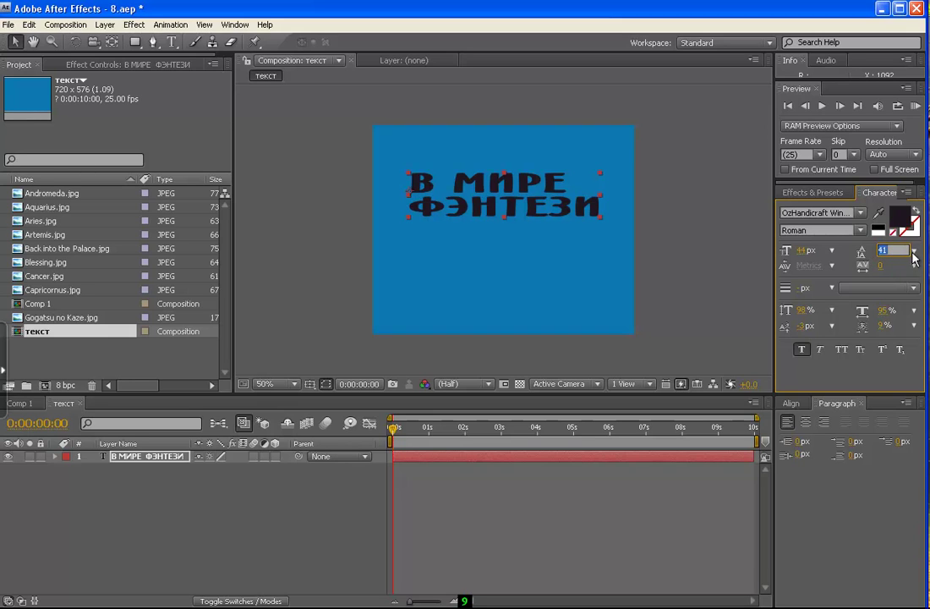
left_click(912, 251)
left_click(884, 265)
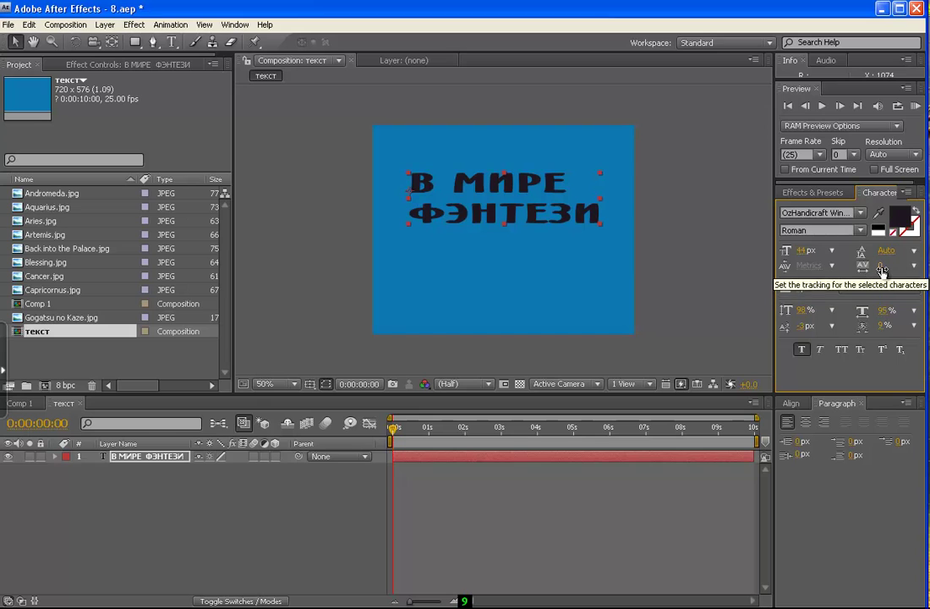
- Scrub the Character panel tracking value down to -13
left_click(880, 266)
key("Up")
key("Up")
key("Up")
key("Up")
key("Up")
key("Up")
key("Up")
key("Up")
mouse_move(880, 273)
left_mouse_down()
mouse_move(856, 282)
mouse_move(876, 272)
left_mouse_up()
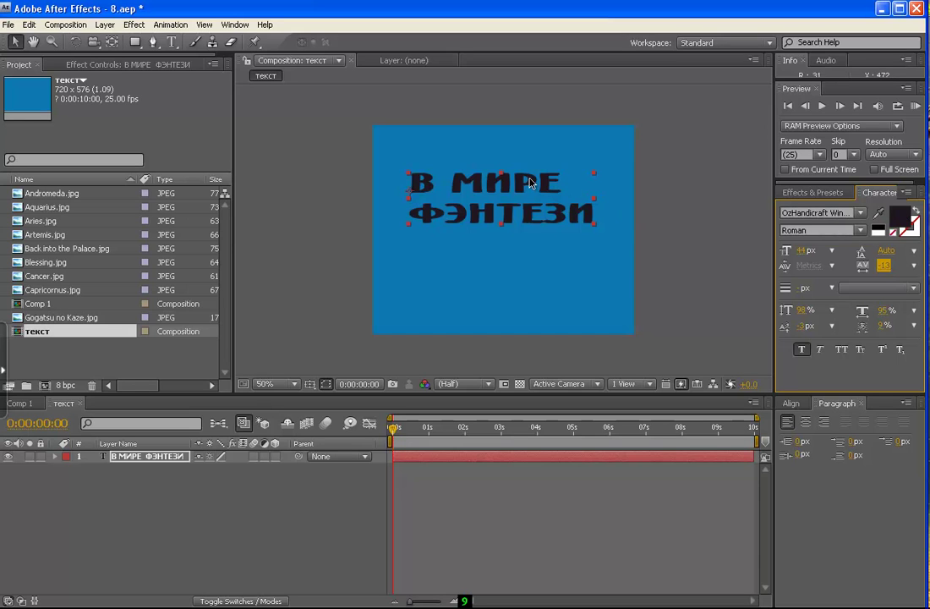
- Set the title fill colour to orange (RGB 235, 161, 54) in the Text Color picker
left_click(902, 222)
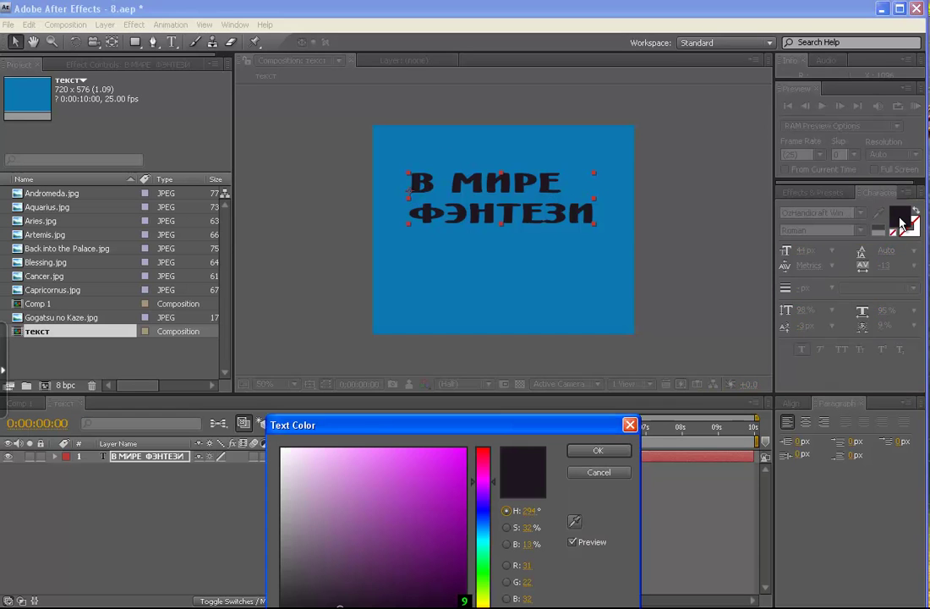
left_click(483, 508)
left_click(483, 593)
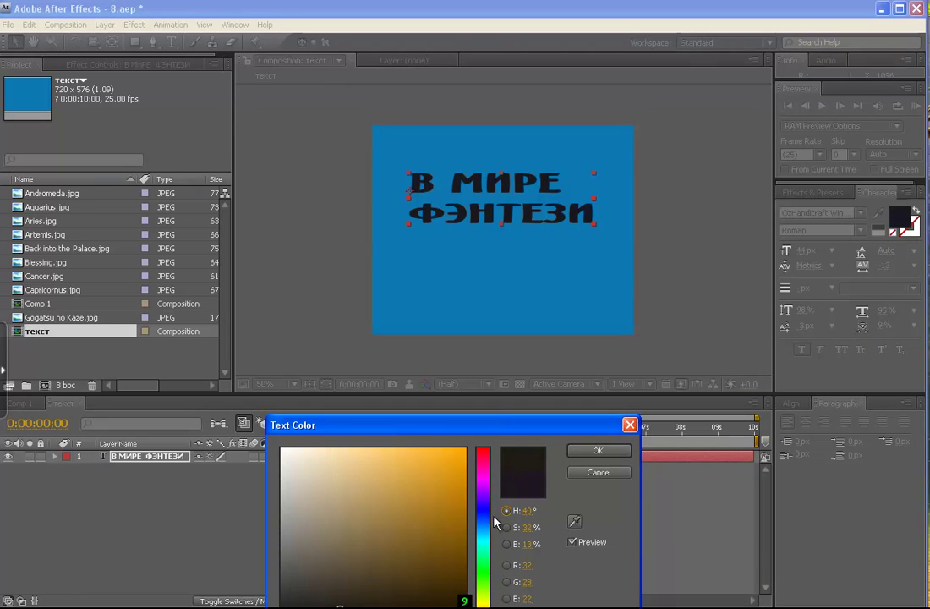
left_click(483, 466)
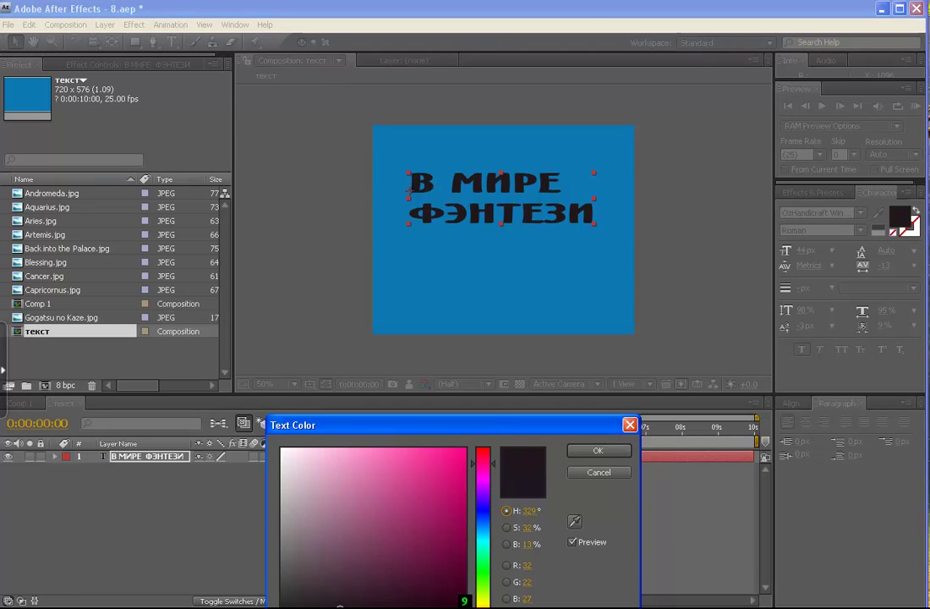
left_click(483, 588)
left_click(483, 591)
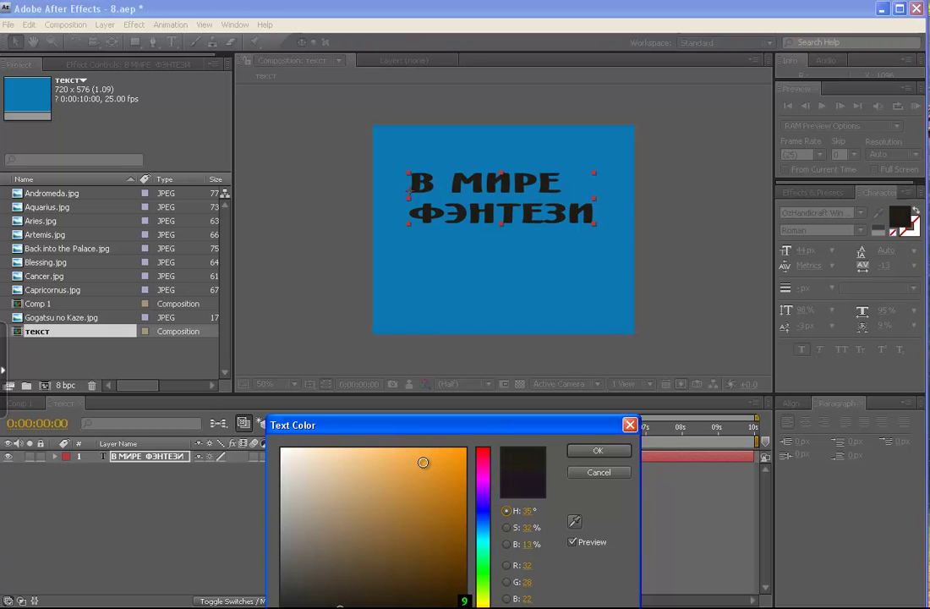
left_click(423, 462)
left_click(598, 452)
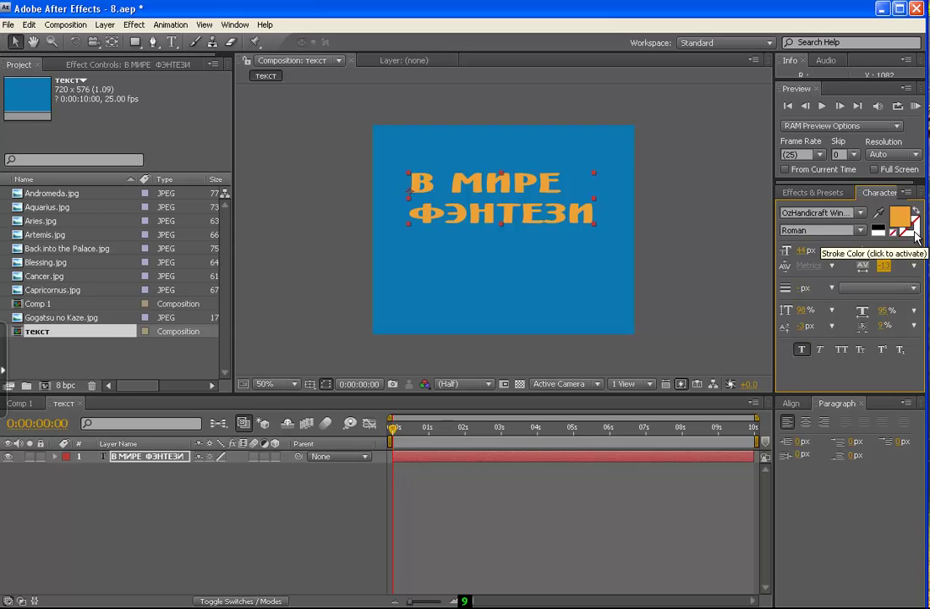
- Outline the orange title letters with a bright red stroke (S 92, B 91)
left_click(916, 236)
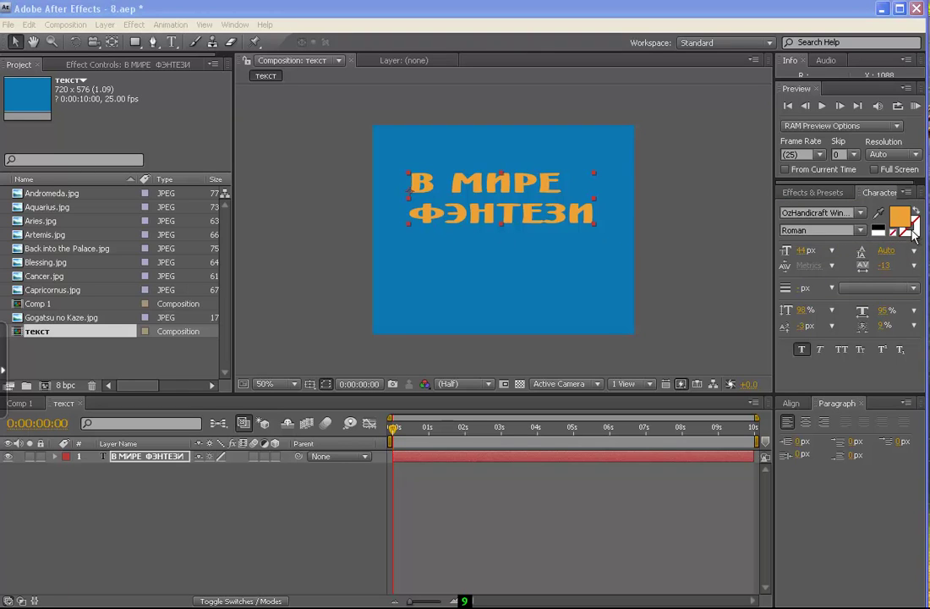
left_click(915, 236)
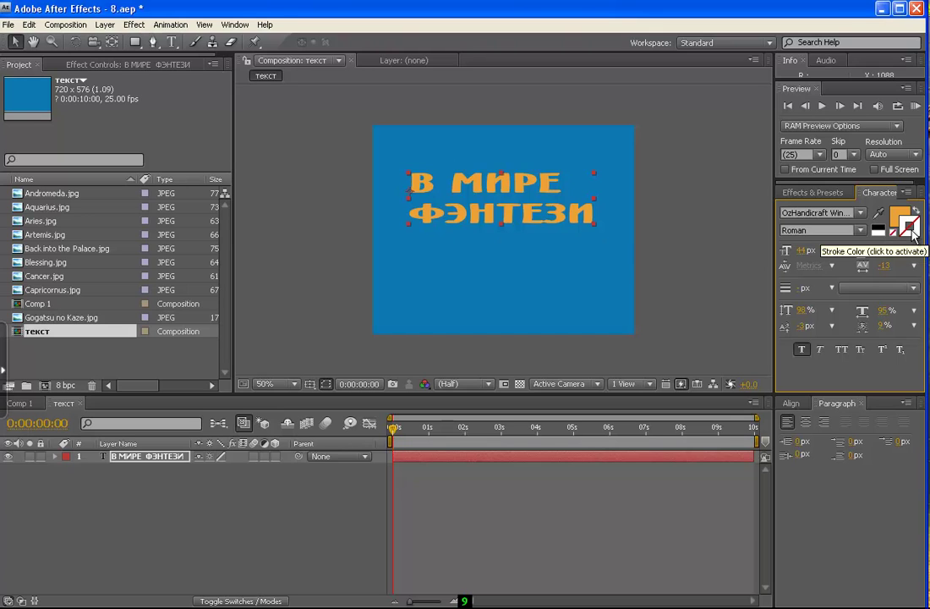
left_click(914, 236)
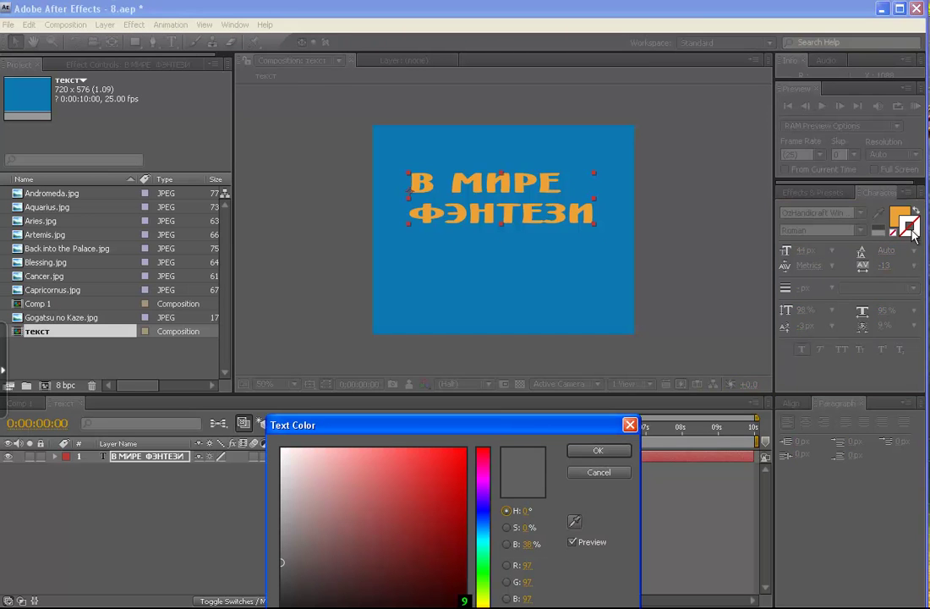
left_click(450, 465)
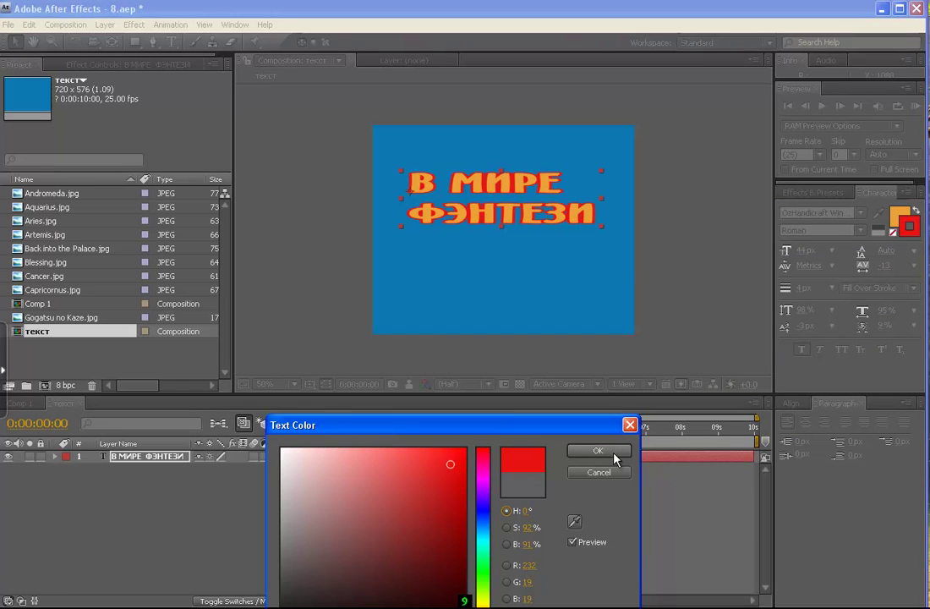
left_click(614, 453)
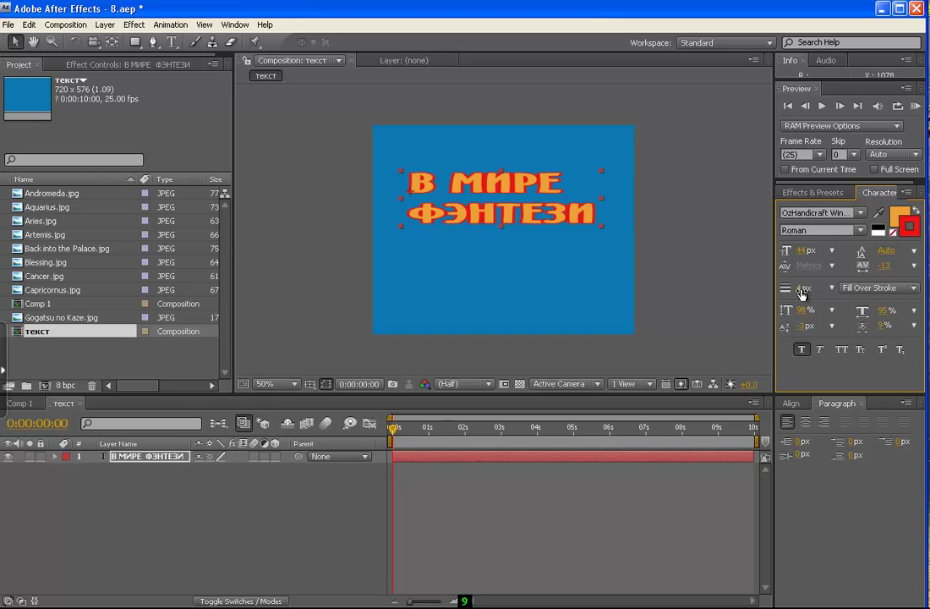
- Try red stroke widths of 16, 8 and 21 px before settling on a thinner outline
mouse_move(803, 293)
left_mouse_down()
mouse_move(823, 293)
mouse_move(807, 302)
left_mouse_up()
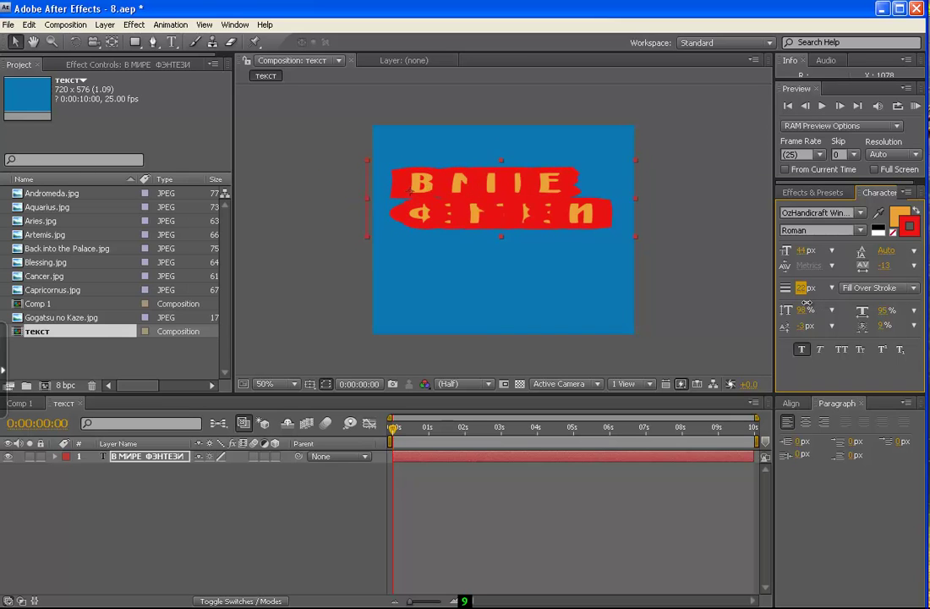
left_click_drag(808, 302, 796, 306)
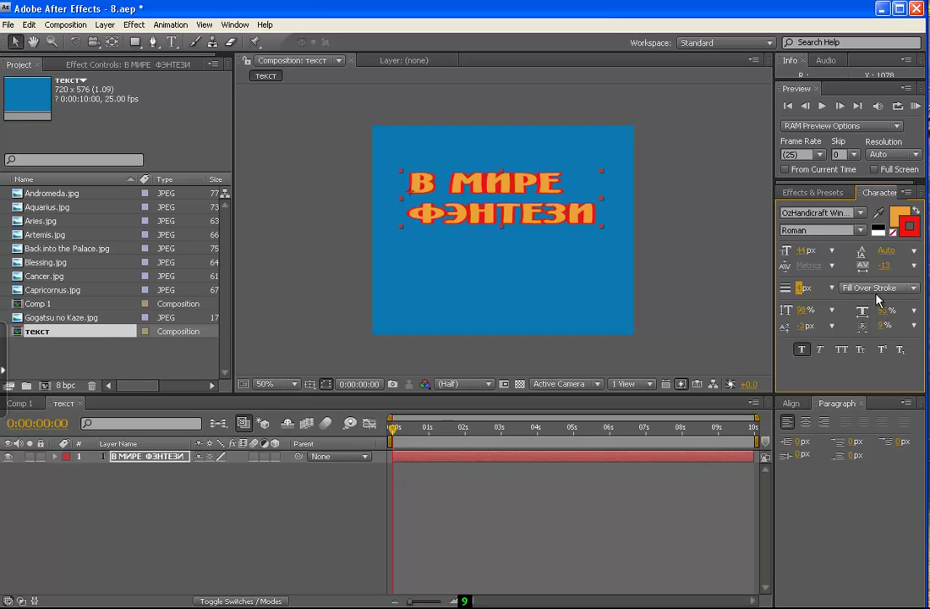
key("Return")
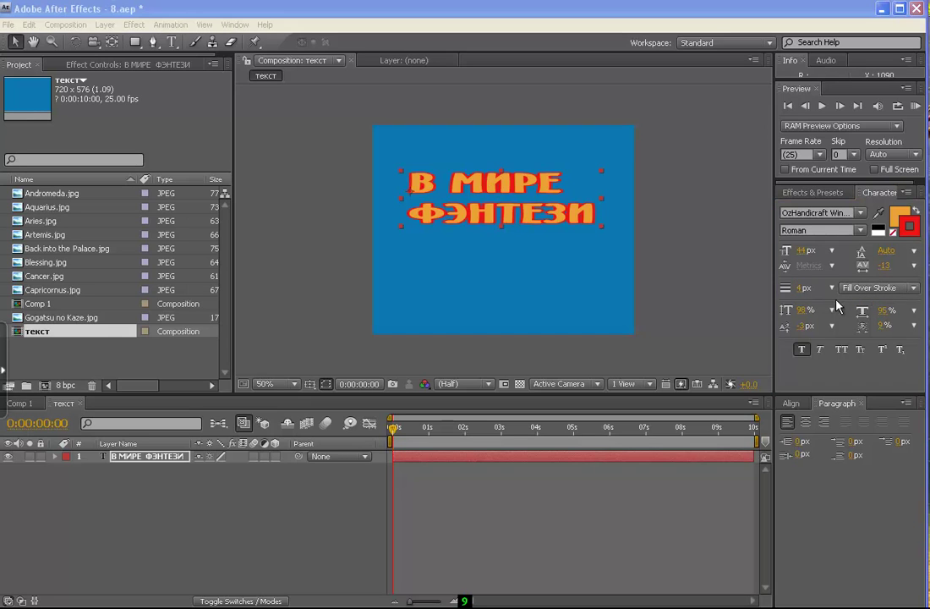
mouse_move(802, 290)
left_mouse_down()
mouse_move(814, 291)
mouse_move(805, 296)
left_mouse_up()
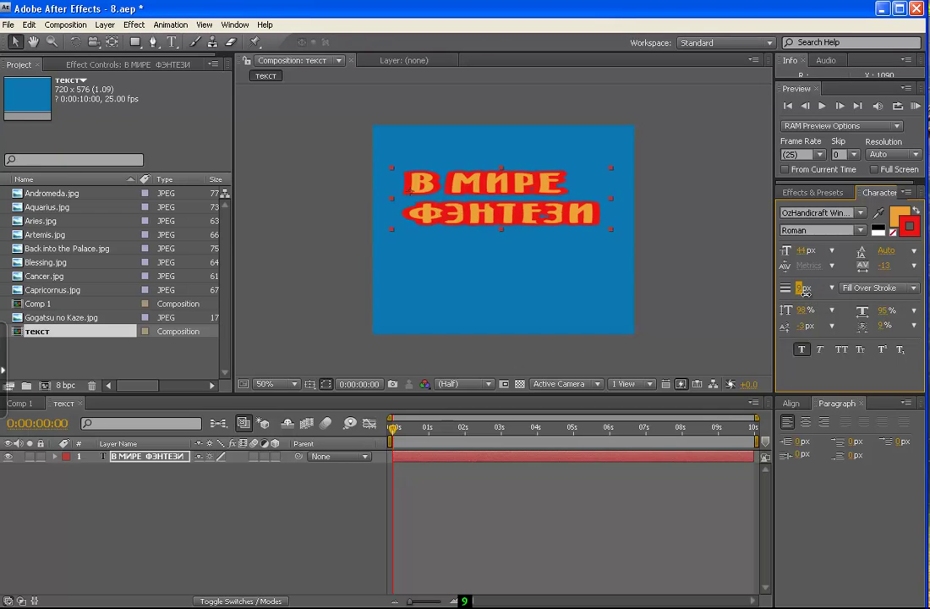
type("5")
left_click(915, 289)
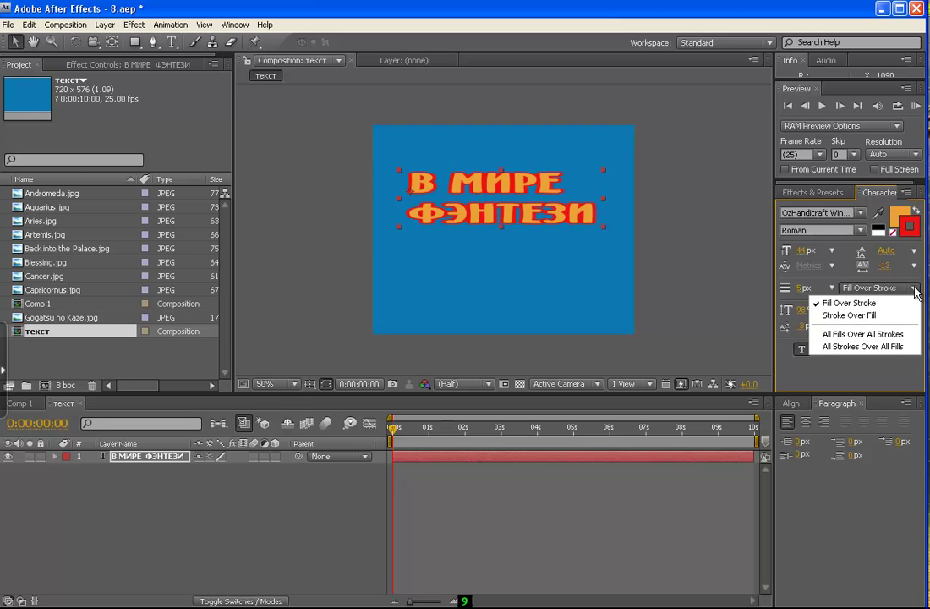
- Try Stroke Over Fill, then switch to All Fills Over All Strokes while adjusting stroke width
left_click(864, 316)
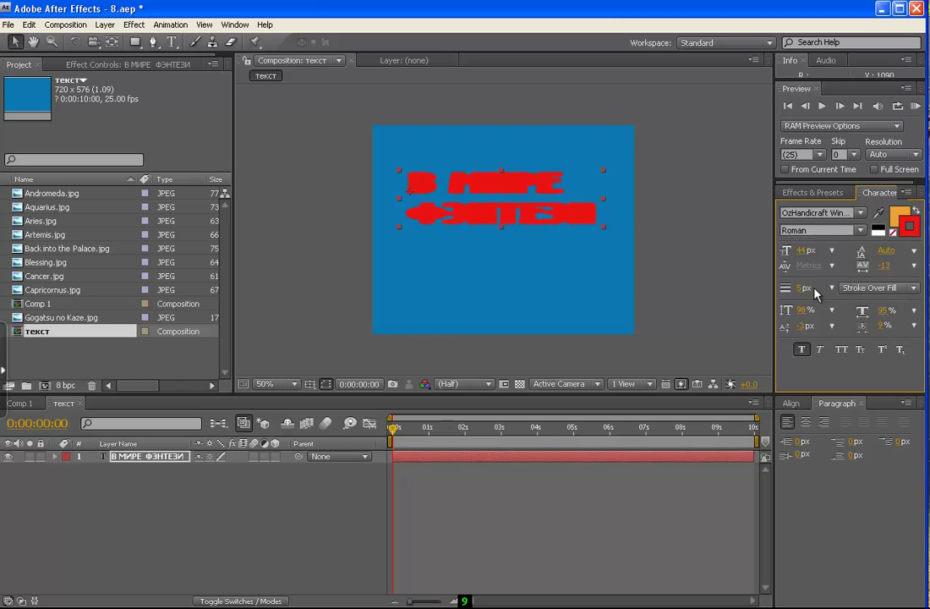
mouse_move(808, 290)
left_mouse_down()
mouse_move(797, 294)
mouse_move(807, 293)
left_mouse_up()
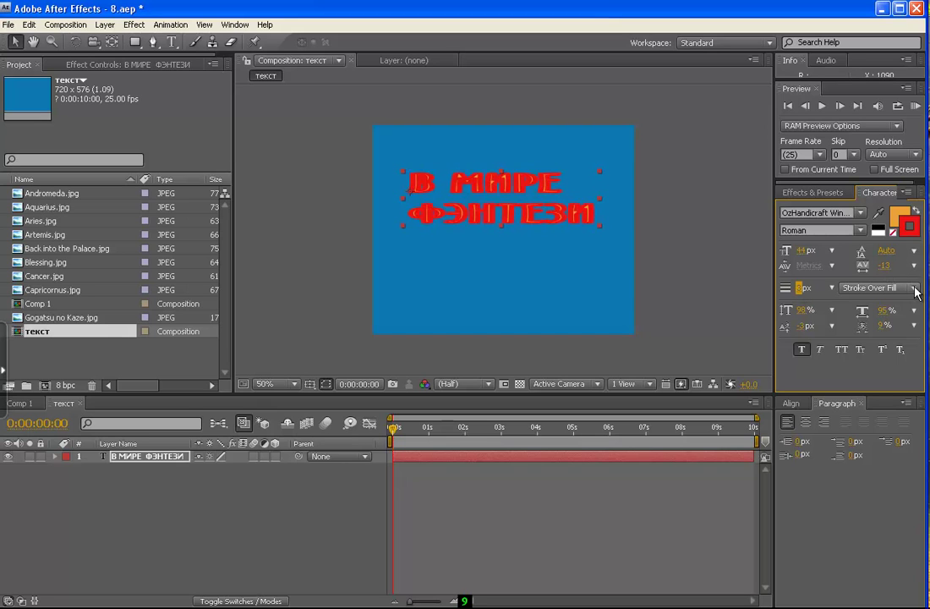
left_click(915, 288)
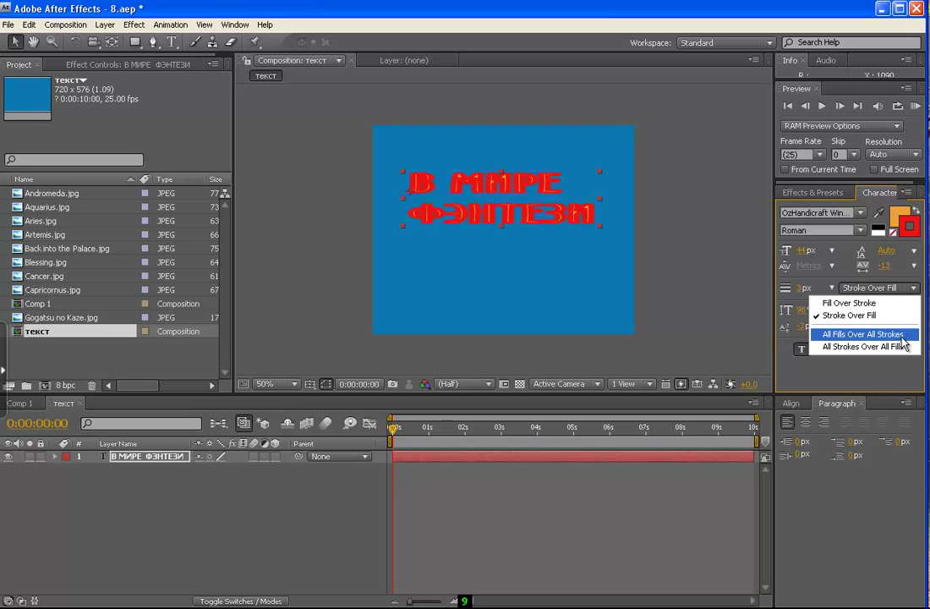
left_click(896, 335)
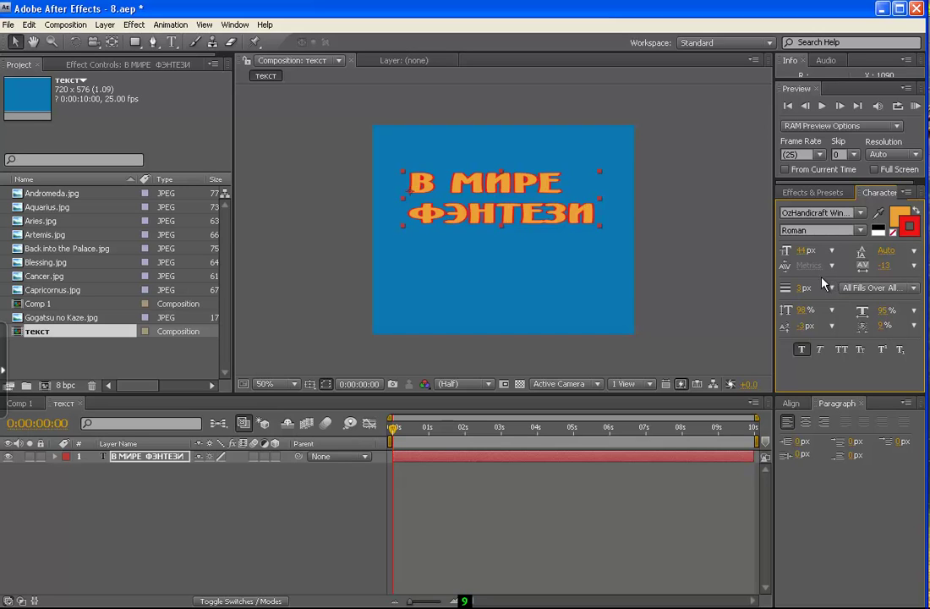
left_click_drag(804, 292, 820, 288)
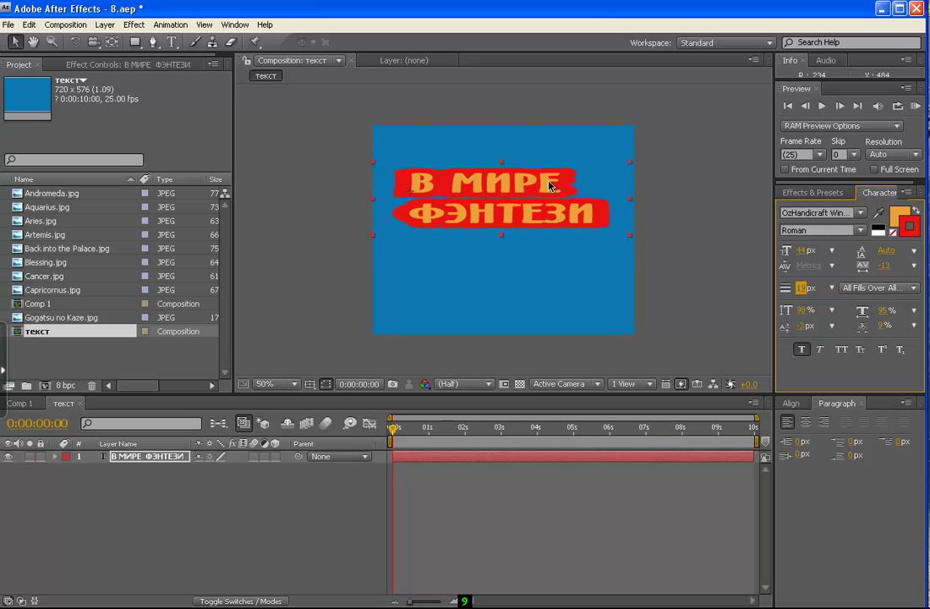
left_click_drag(802, 292, 797, 289)
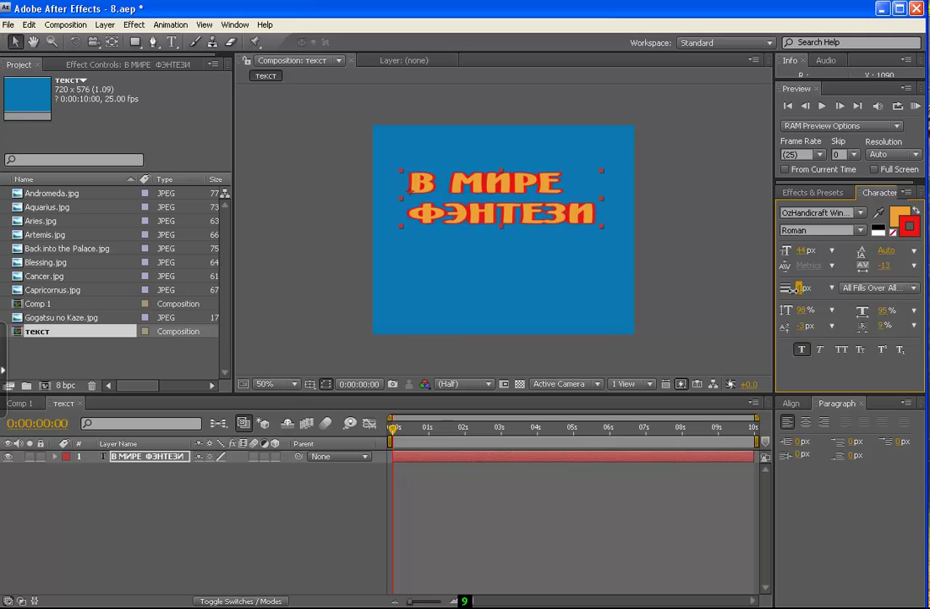
- Compare All Strokes Over All Fills at 15 px, then return to fills over strokes at 5 px
left_click(914, 288)
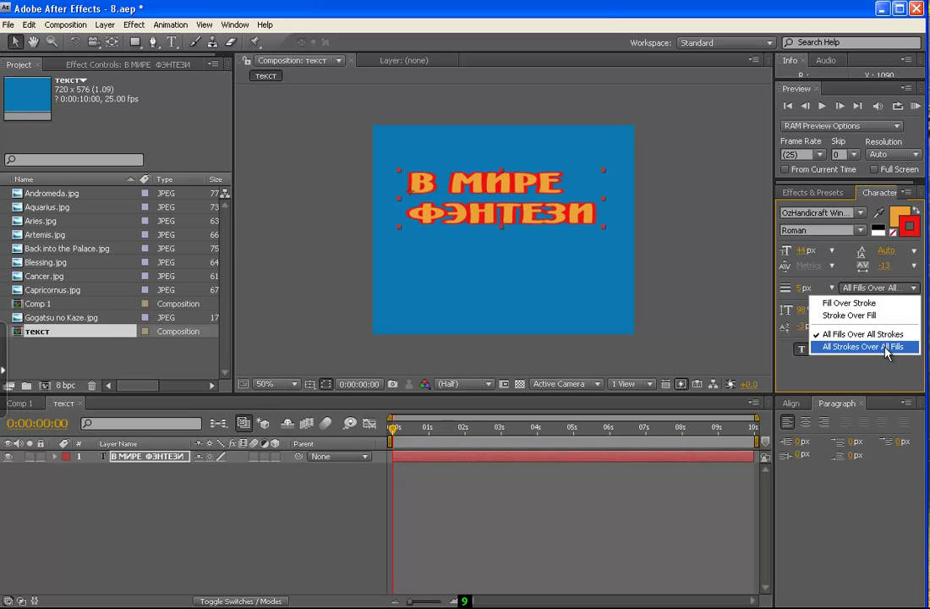
left_click(885, 348)
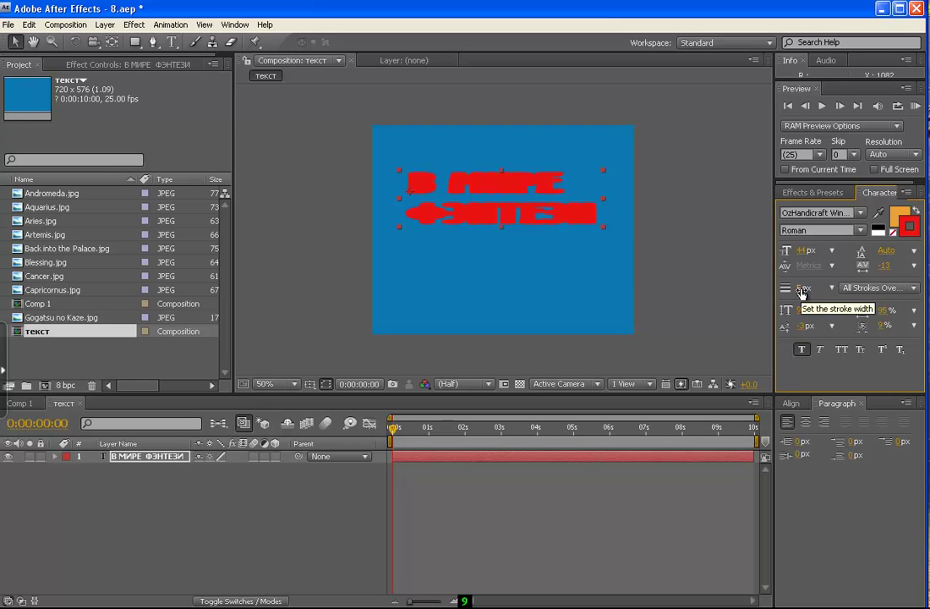
mouse_move(802, 292)
left_mouse_down()
mouse_move(816, 293)
mouse_move(802, 293)
left_mouse_up()
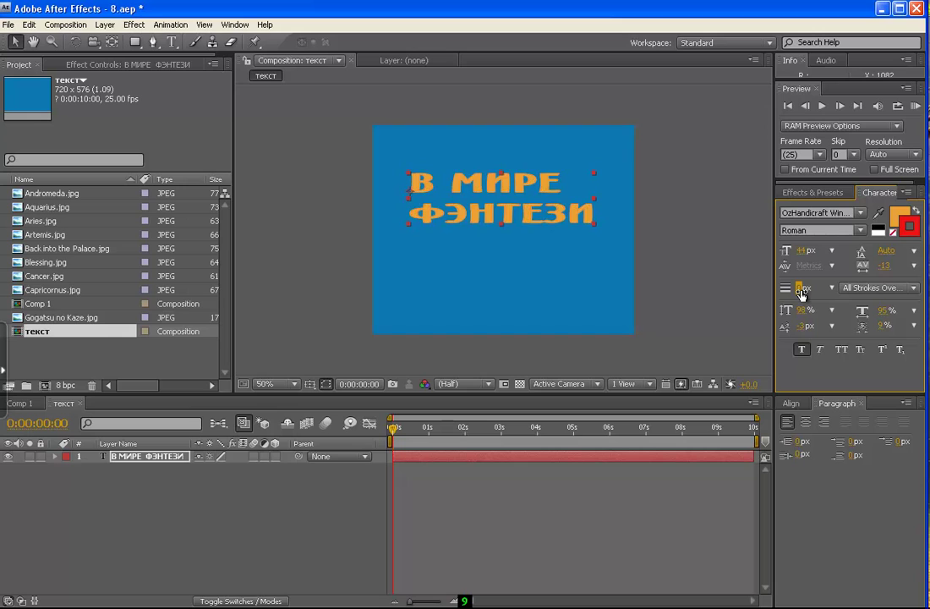
left_click(915, 288)
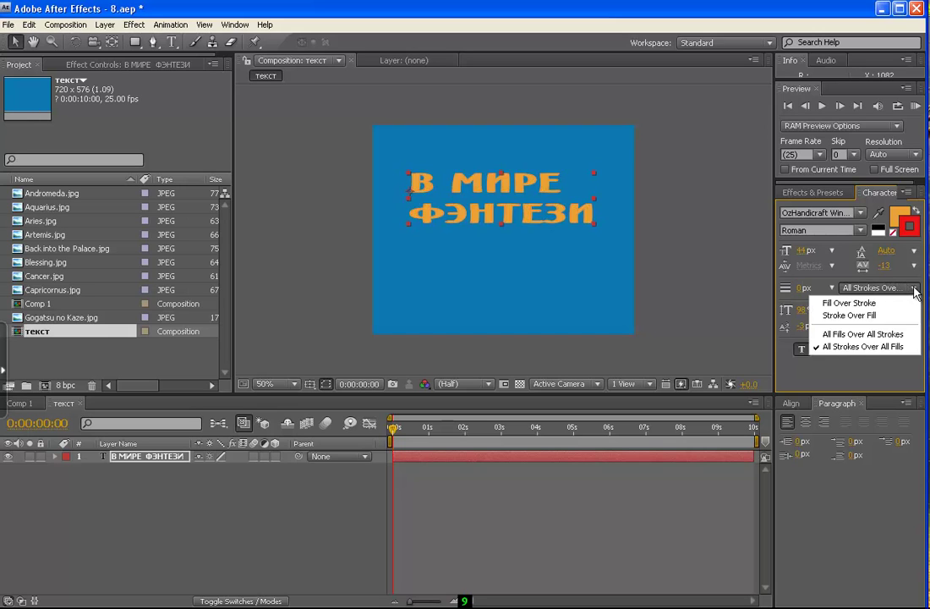
left_click(849, 335)
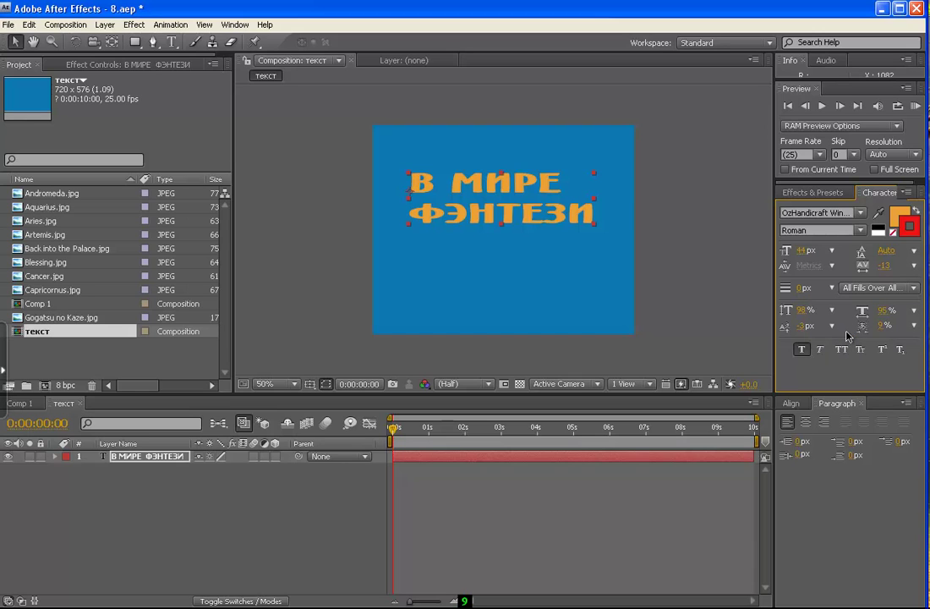
left_click_drag(801, 292, 807, 292)
- Commit the 5 px outline and scale the letters to 115% vertical, 96% horizontal
key("Return")
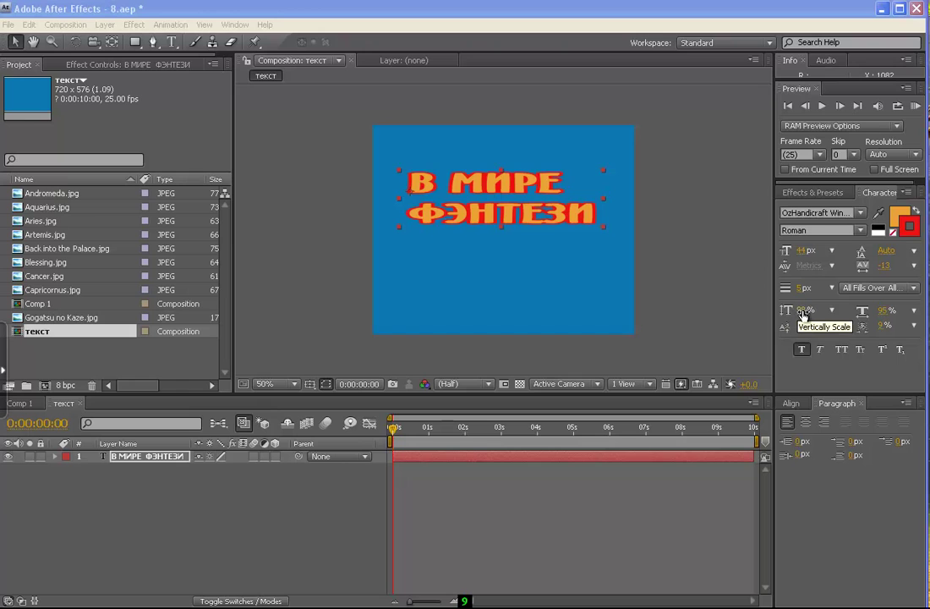
left_click_drag(804, 316, 851, 314)
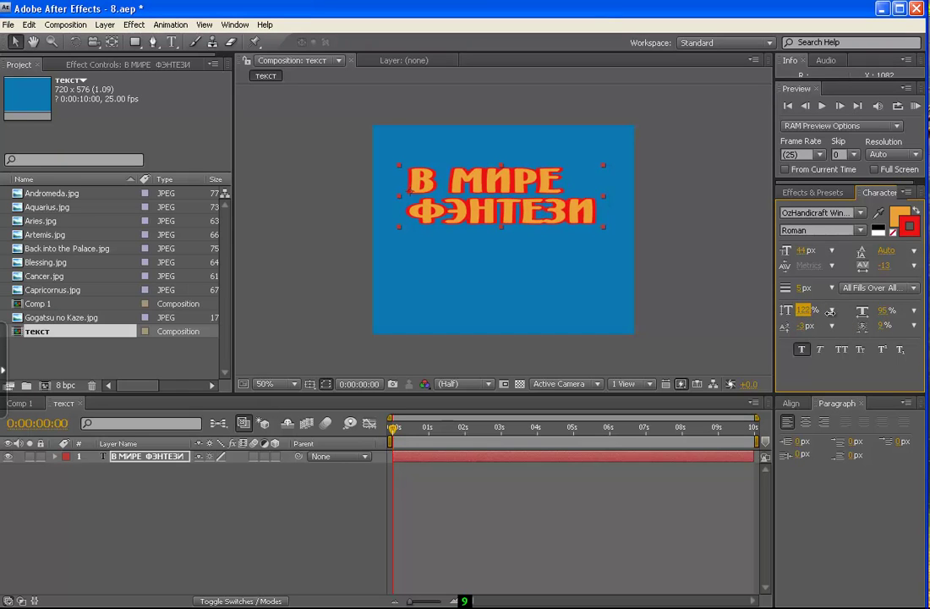
mouse_move(851, 314)
left_mouse_down()
mouse_move(785, 317)
mouse_move(844, 320)
mouse_move(808, 311)
left_mouse_up()
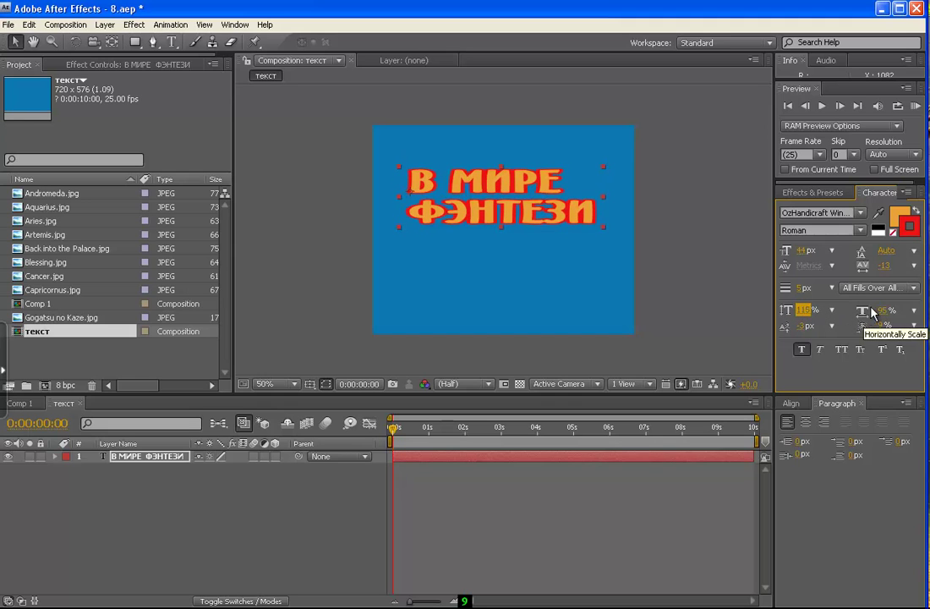
mouse_move(880, 312)
left_mouse_down()
mouse_move(901, 315)
mouse_move(886, 311)
left_mouse_up()
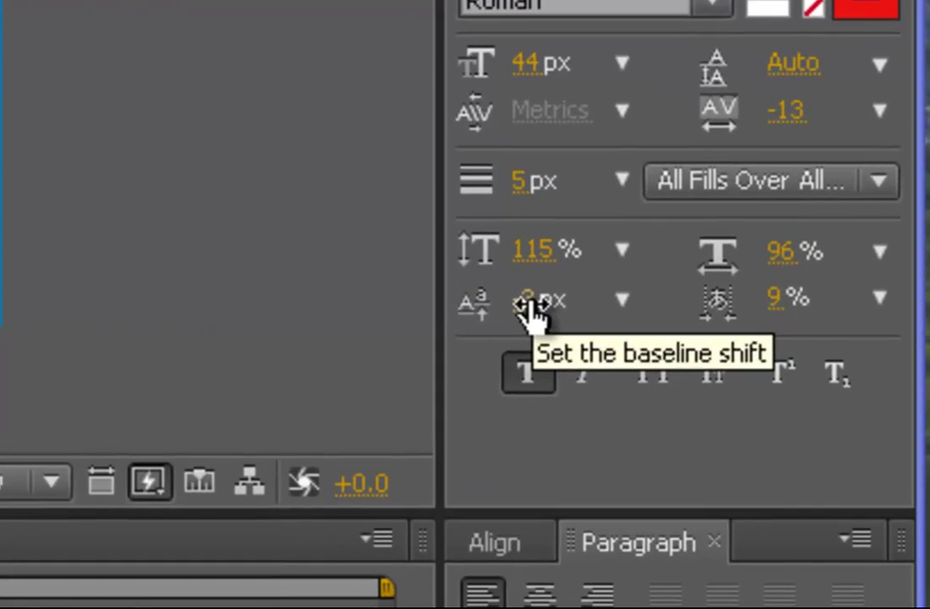
left_click_drag(801, 332, 799, 333)
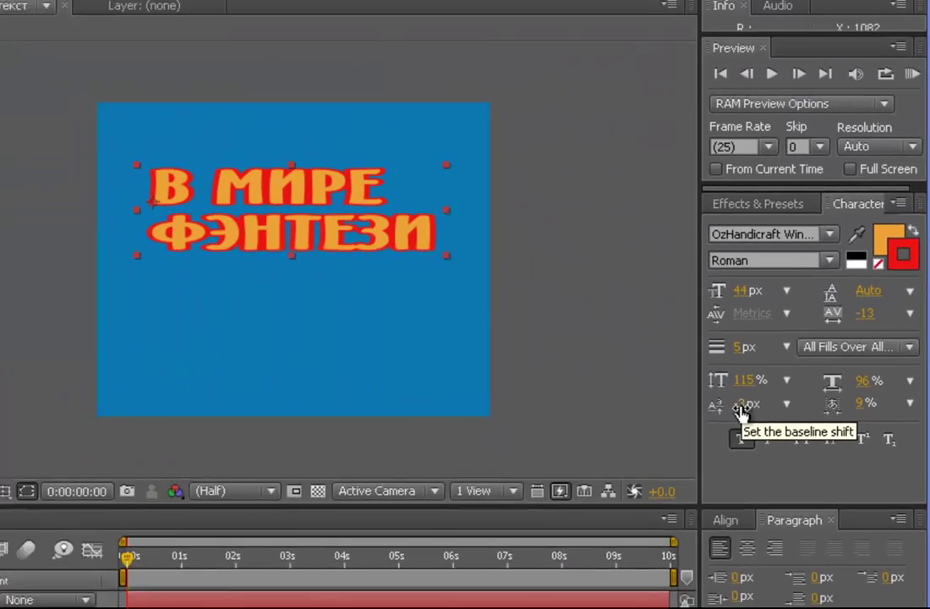
- Drop the entire two-line title with a -41 px baseline shift
mouse_move(750, 412)
left_mouse_down()
mouse_move(771, 410)
mouse_move(725, 419)
left_mouse_up()
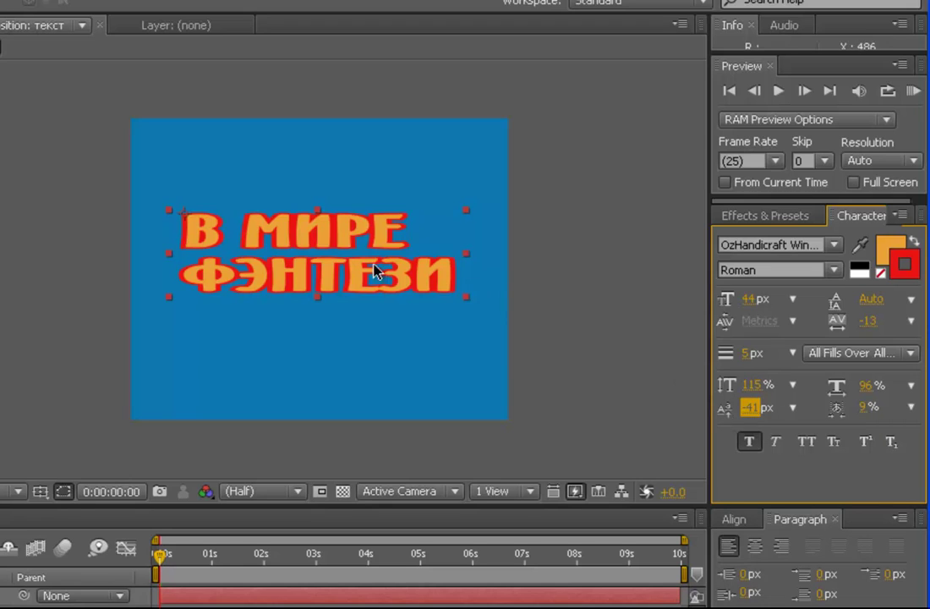
- Raise the letters В, И and final Е of 'В МИРЕ' above the baseline
double_click(324, 282)
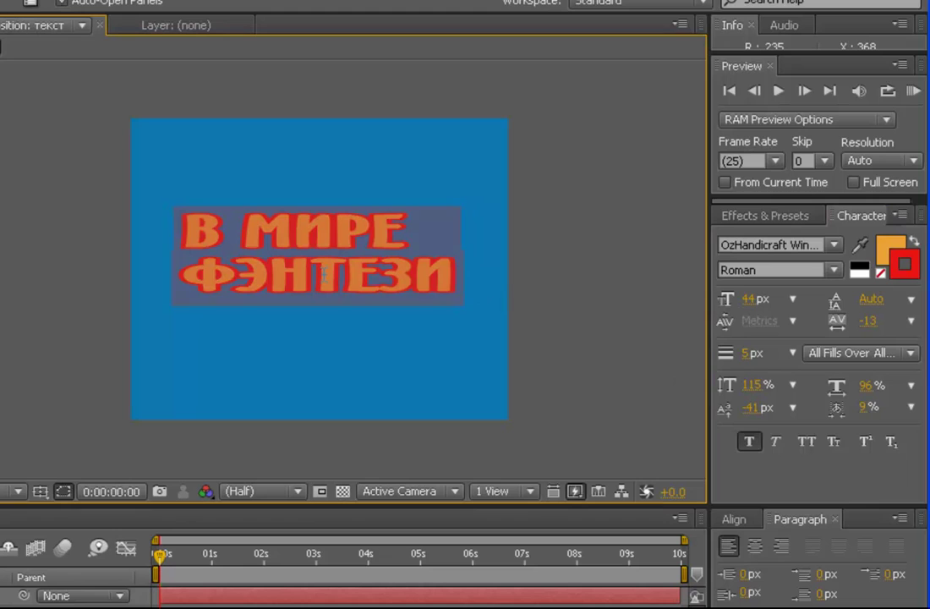
left_click(195, 225)
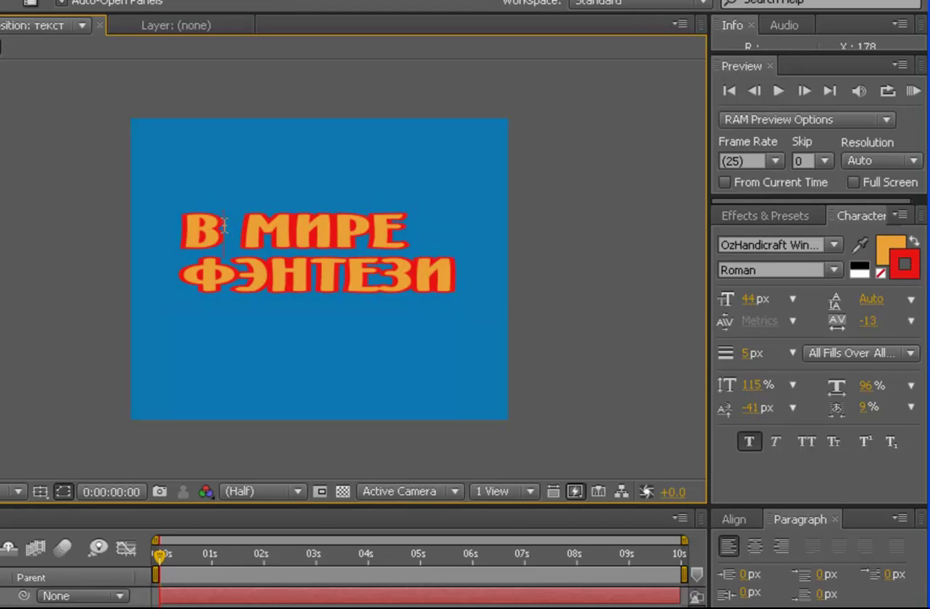
key("shift+Right")
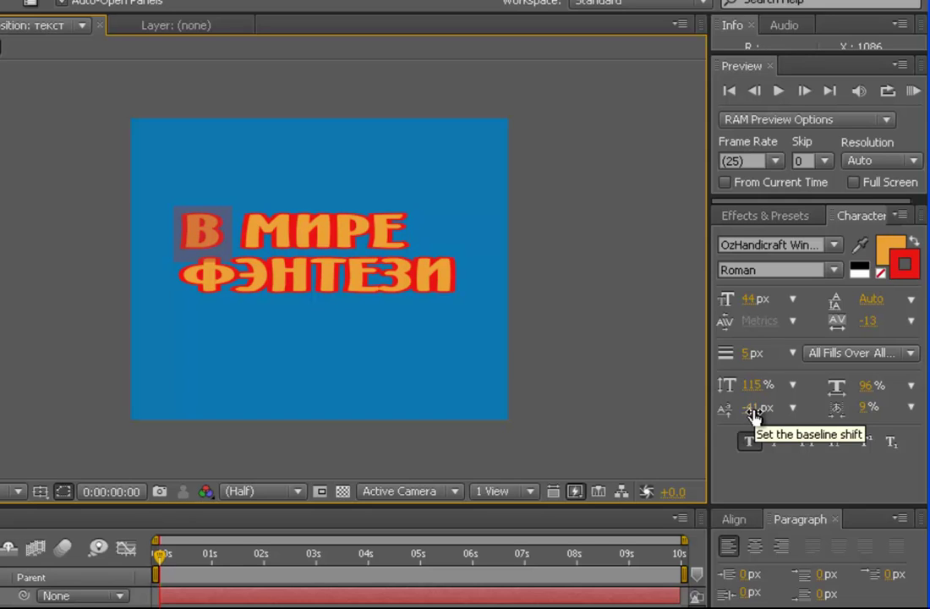
left_click_drag(756, 415, 786, 417)
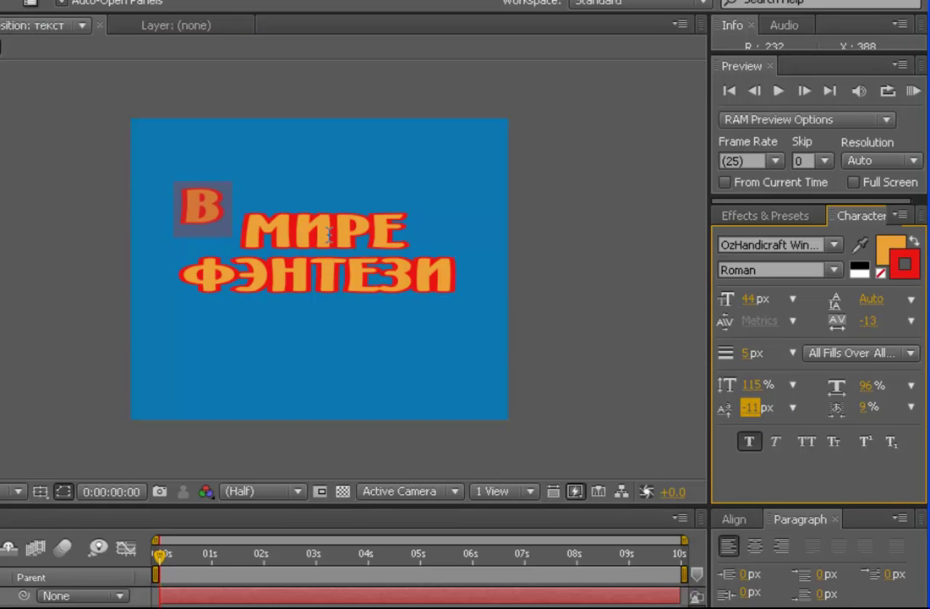
left_click_drag(328, 230, 286, 230)
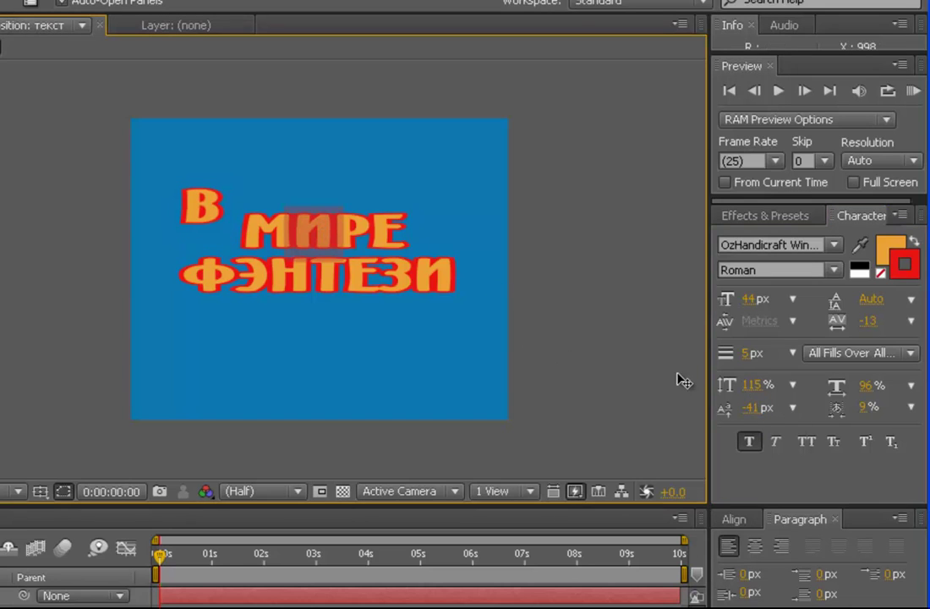
left_click_drag(752, 411, 785, 414)
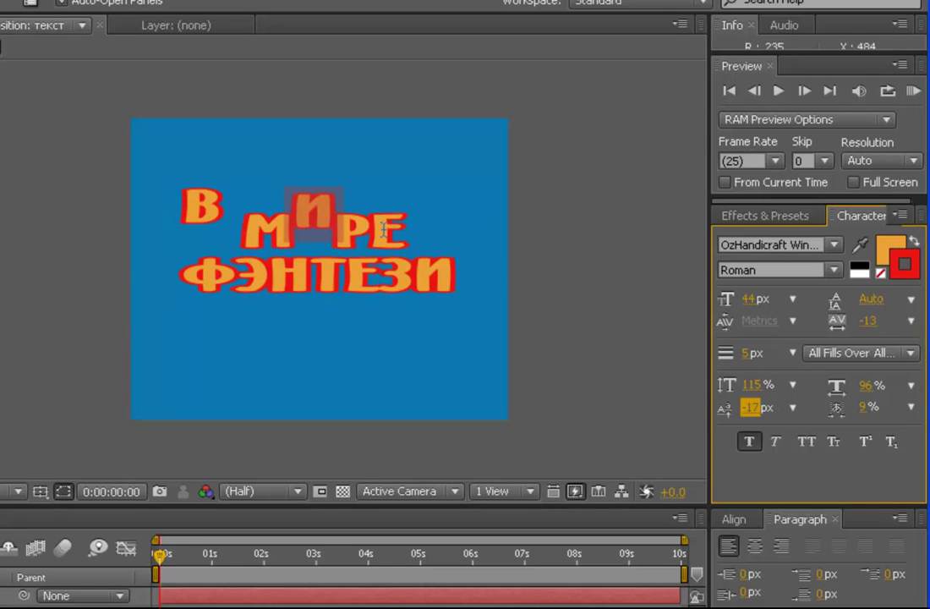
left_click_drag(383, 230, 410, 230)
left_click_drag(748, 410, 770, 410)
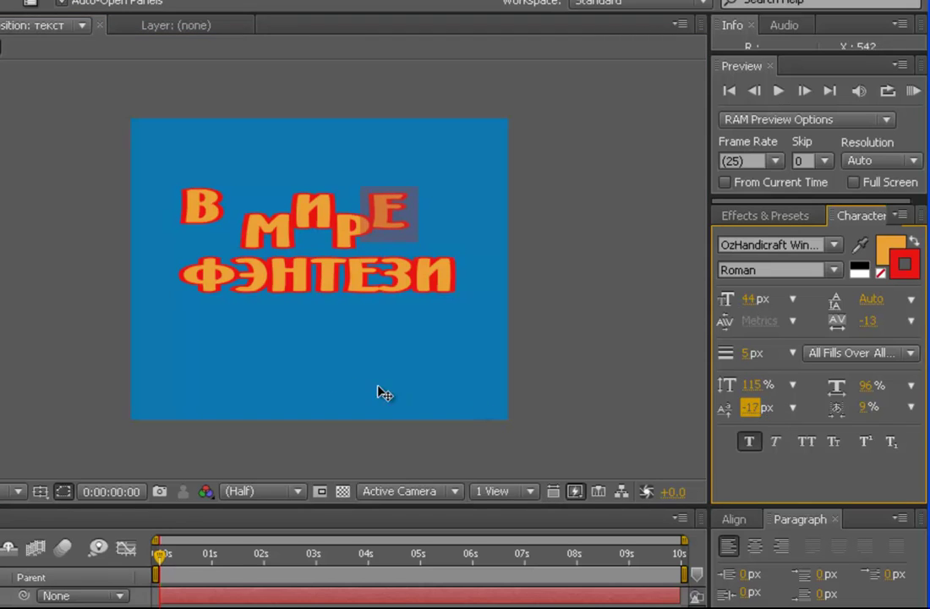
- Drop the Э, Т and final И of 'ФЭНТЕЗИ' below the baseline
left_click_drag(225, 276, 273, 276)
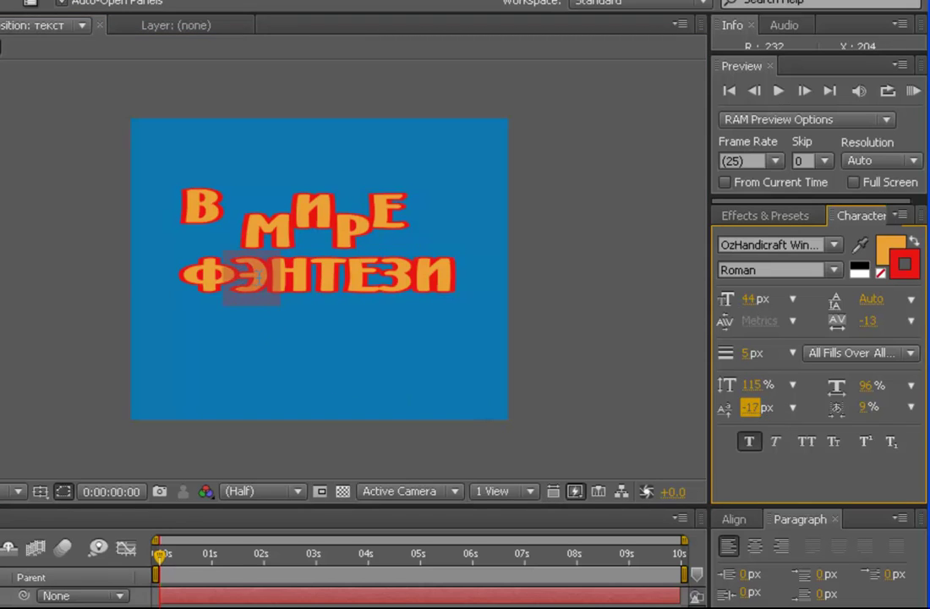
left_click_drag(764, 408, 727, 409)
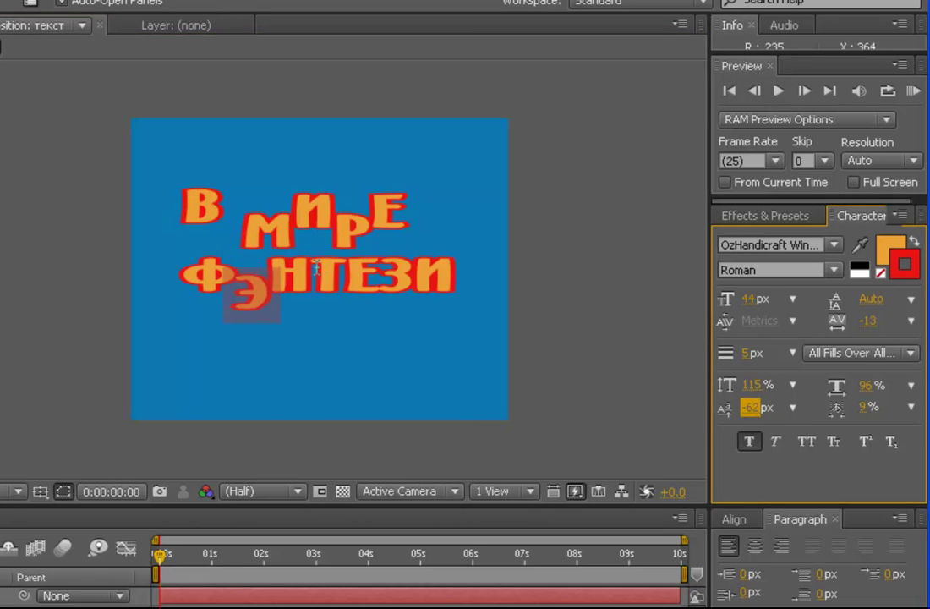
left_click_drag(299, 276, 360, 276)
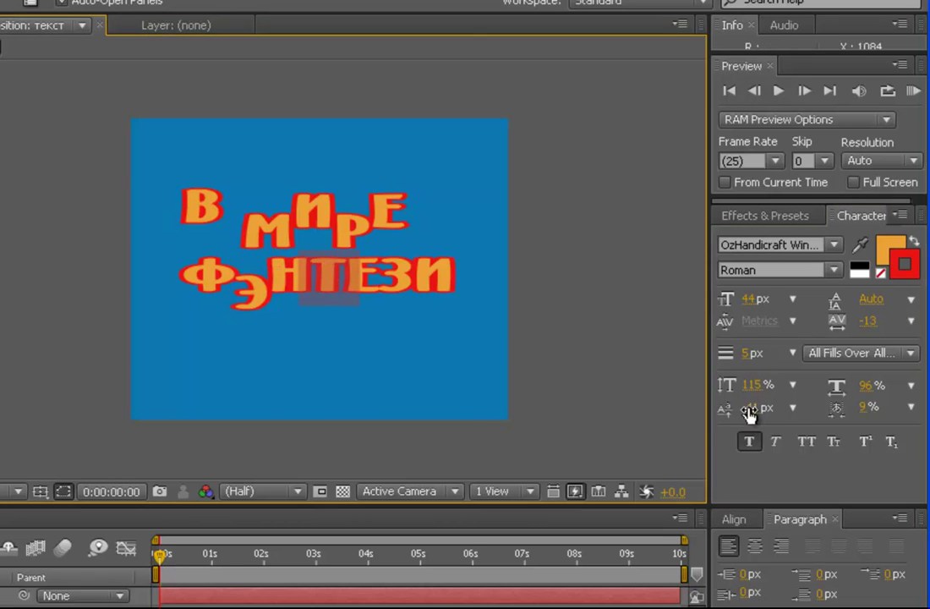
mouse_move(745, 408)
left_mouse_down()
mouse_move(750, 421)
mouse_move(729, 415)
left_mouse_up()
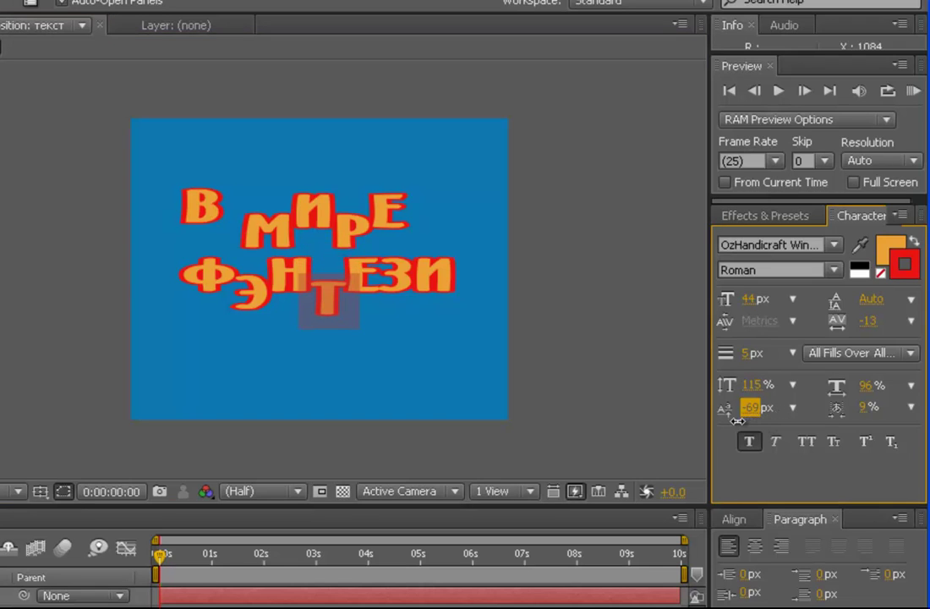
left_click_drag(408, 279, 450, 281)
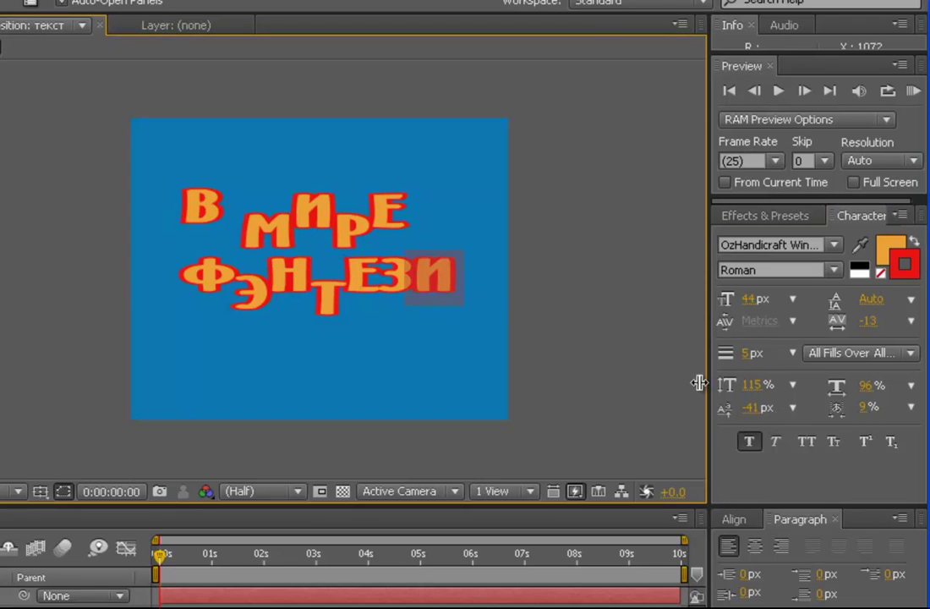
left_click_drag(755, 413, 723, 410)
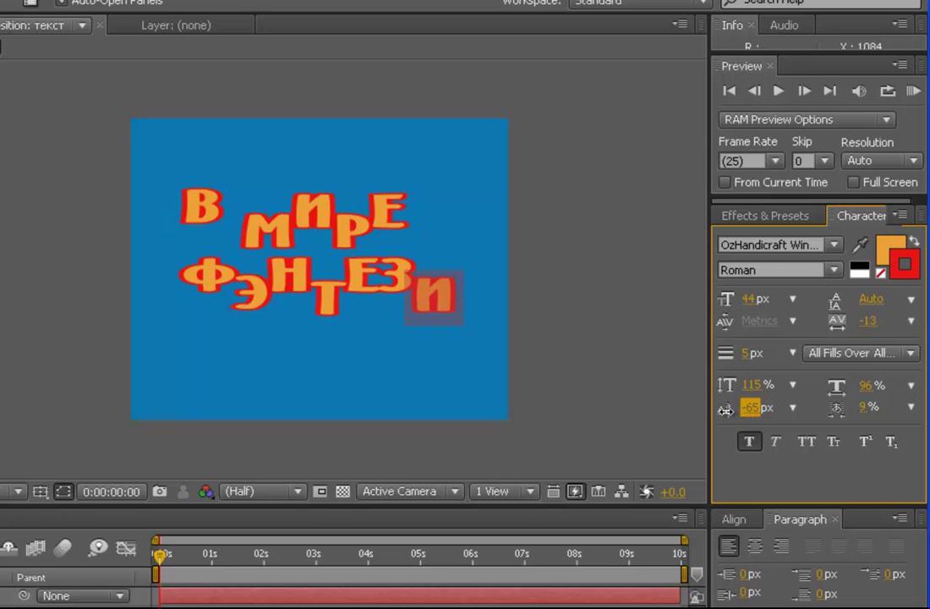
left_click(482, 370)
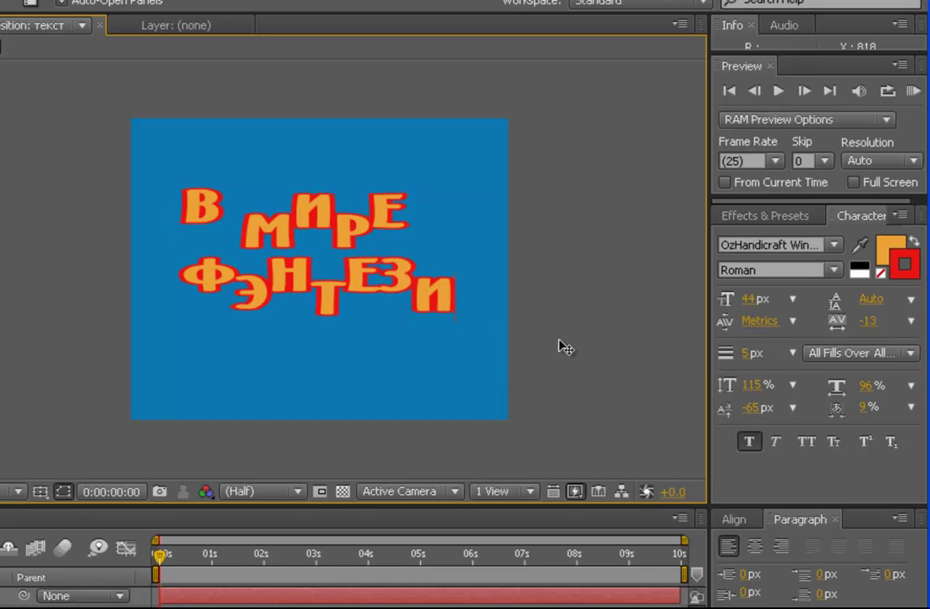
- Set the title's leading to 84 px and save the project as 8.aep
key("v")
type("120")
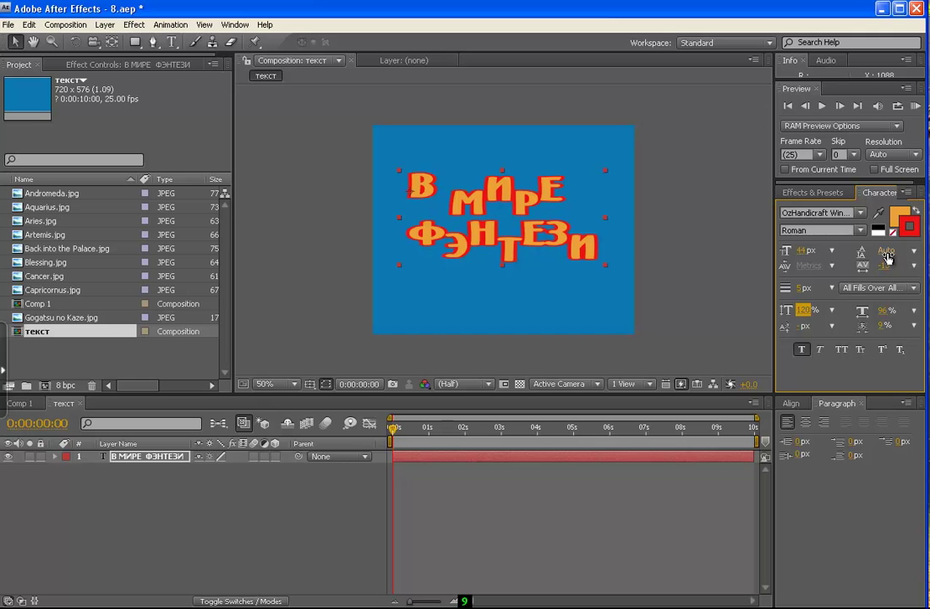
mouse_move(886, 254)
left_mouse_down()
mouse_move(874, 262)
mouse_move(923, 256)
left_mouse_up()
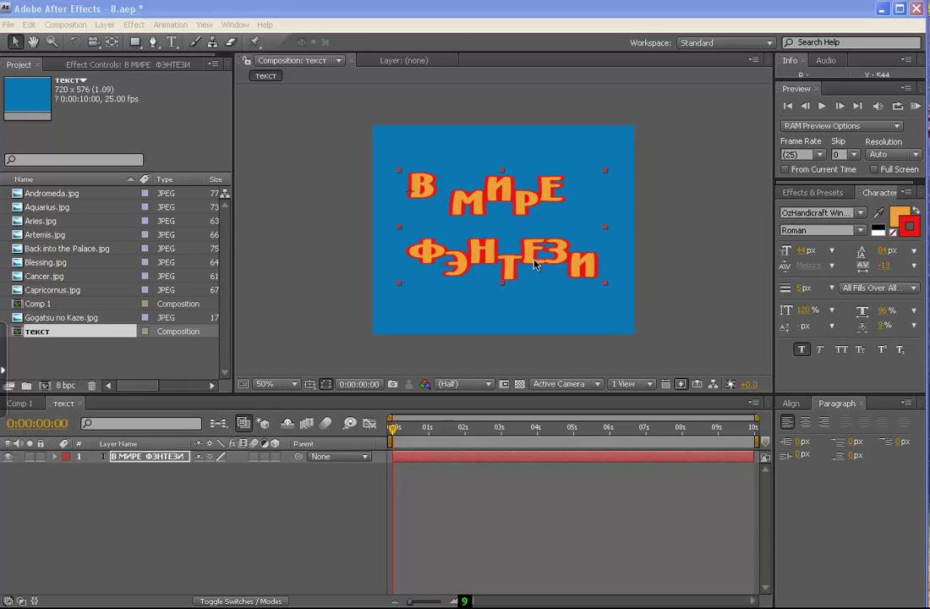
left_click(10, 25)
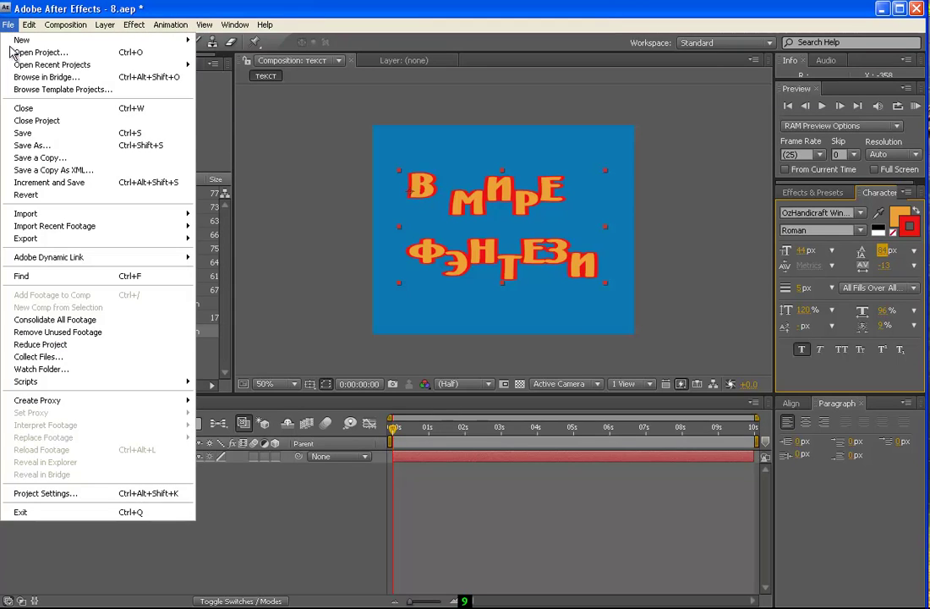
left_click(72, 138)
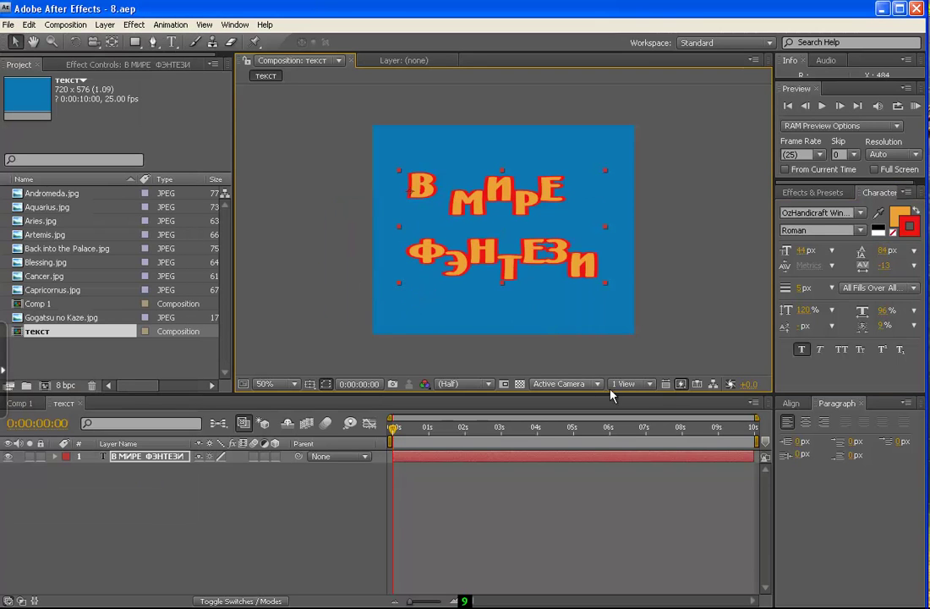